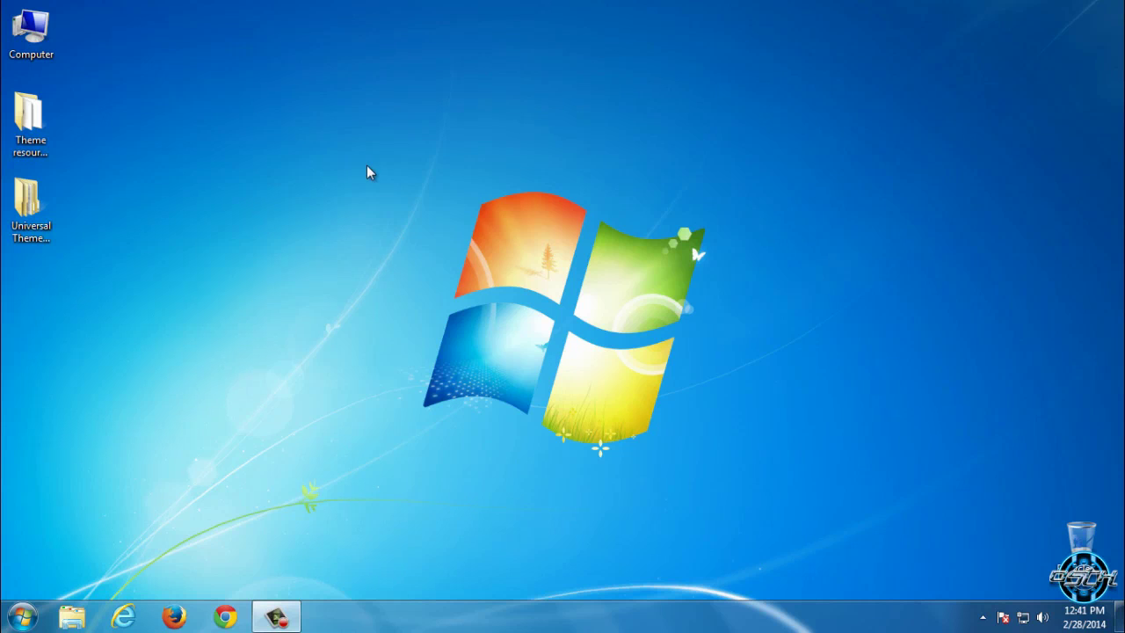
Step: Drag a selection box across an empty area of the desktop
{"action": "left_click_drag", "start_coordinate": [352, 144], "coordinate": [749, 413]}
Step: Open Personalization from the desktop menu and apply the 7even 4our 8ight theme
{"action": "right_click", "coordinate": [688, 417]}
{"action": "left_click", "coordinate": [720, 406]}
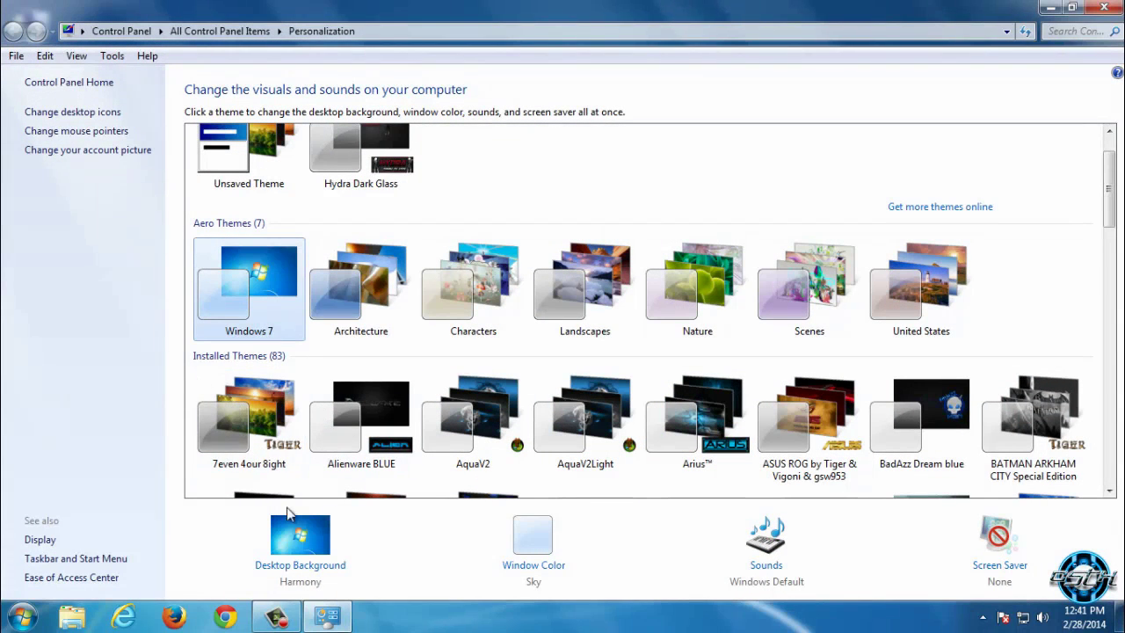
{"action": "left_click", "coordinate": [251, 422]}
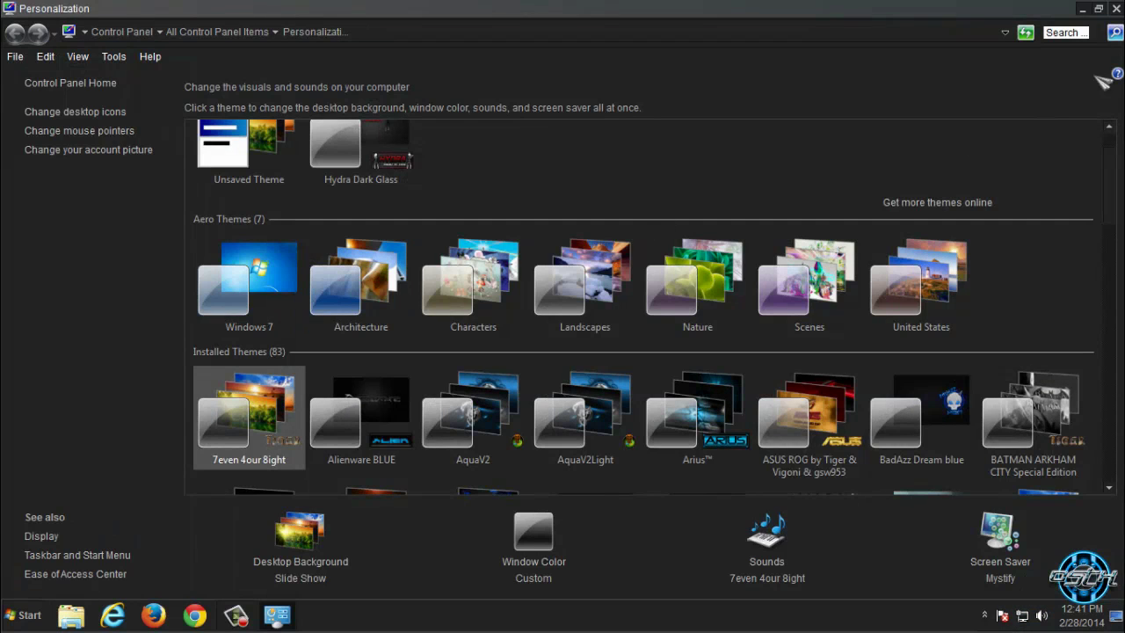
Step: Inspect the partly styled Personalization window by restoring, moving and maximizing it, then close it
{"action": "double_click", "coordinate": [1036, 10]}
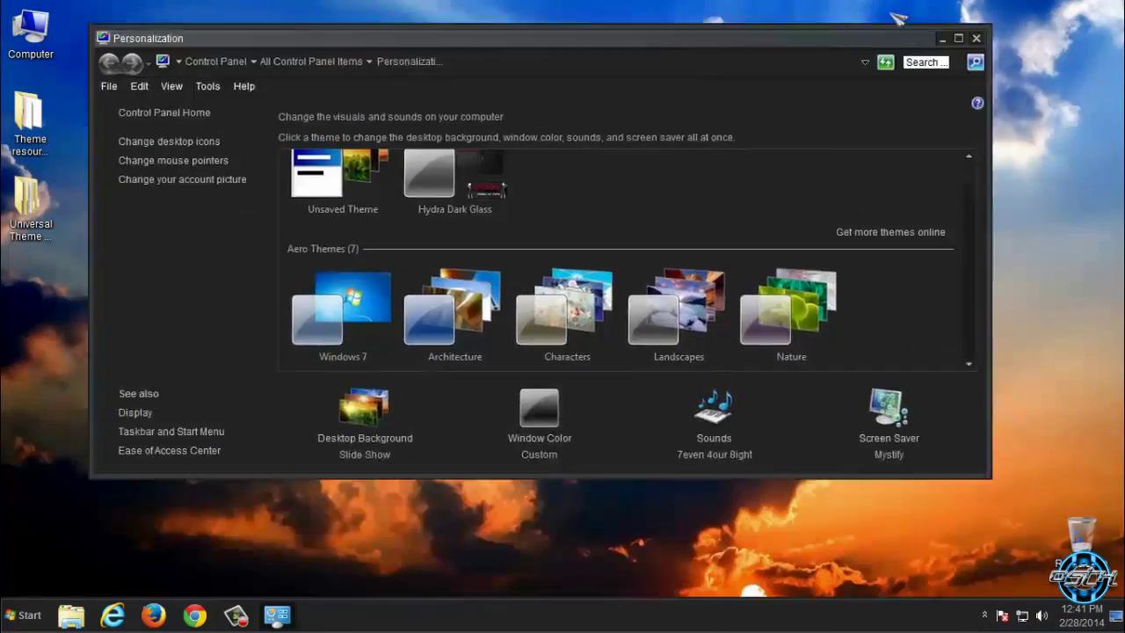
{"action": "left_click_drag", "start_coordinate": [891, 12], "coordinate": [962, 88]}
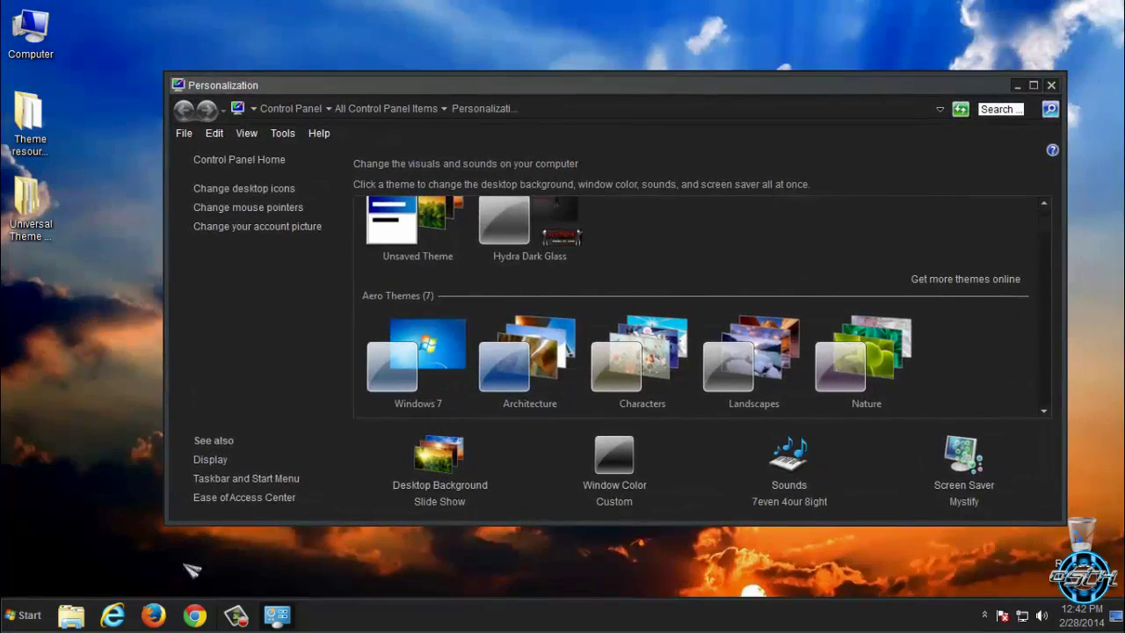
{"action": "left_click", "coordinate": [25, 615]}
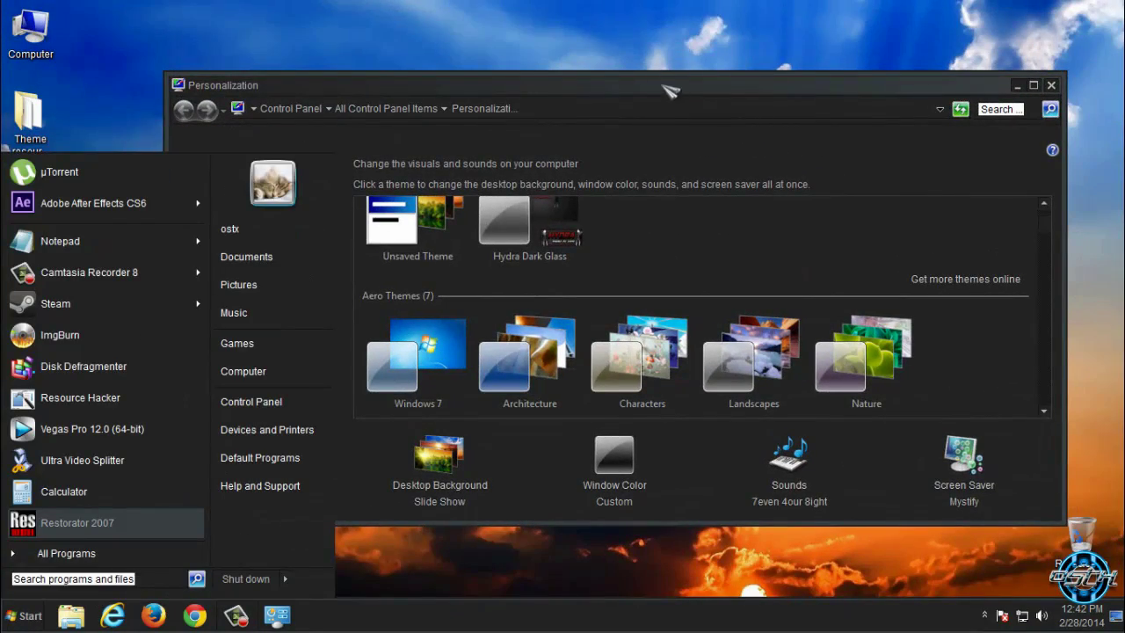
{"action": "left_click_drag", "start_coordinate": [674, 90], "coordinate": [705, 66]}
{"action": "left_click", "coordinate": [1064, 60]}
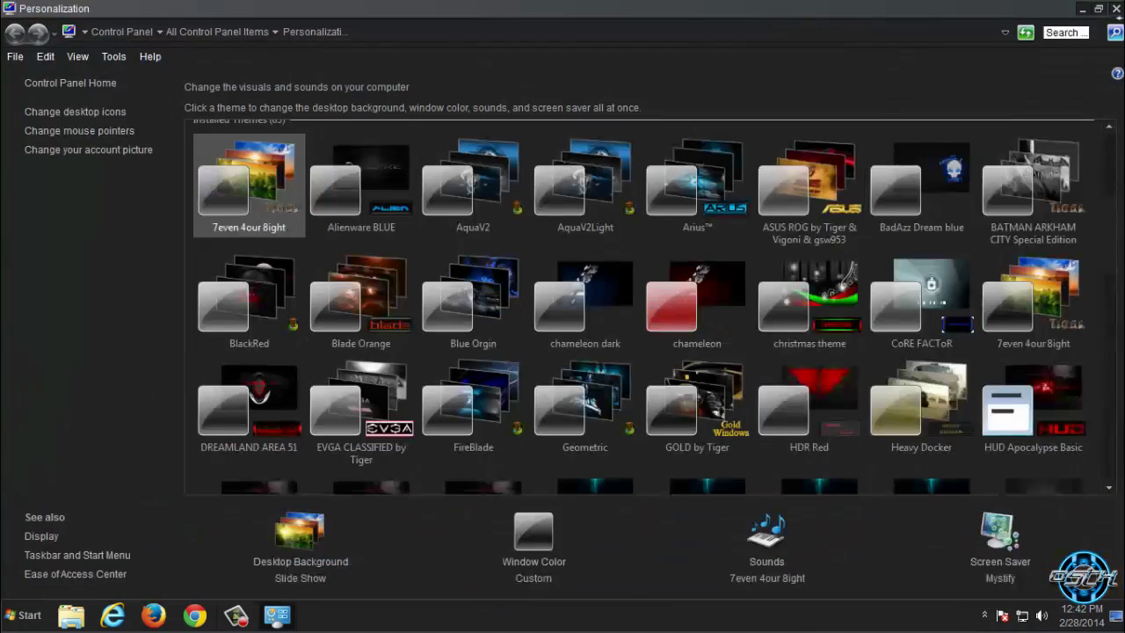
{"action": "left_click", "coordinate": [1113, 11]}
Step: Open the Computer window from the Start menu, reposition it and maximize it
{"action": "left_click", "coordinate": [25, 615]}
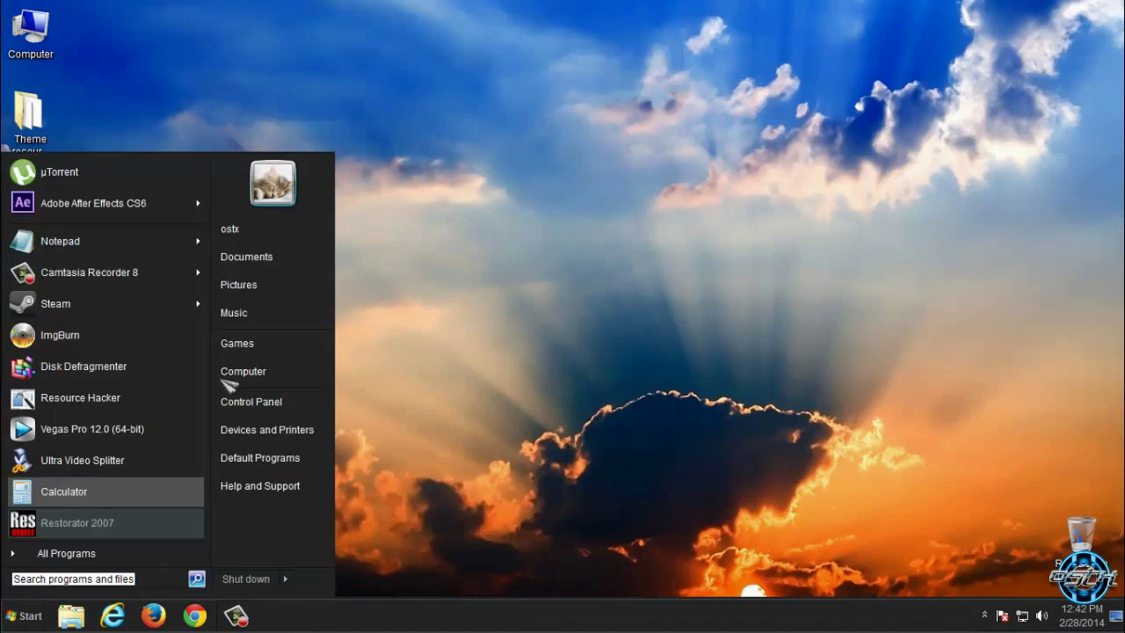
{"action": "left_click", "coordinate": [289, 372]}
{"action": "left_click_drag", "start_coordinate": [505, 18], "coordinate": [644, 81]}
{"action": "left_click", "coordinate": [707, 73]}
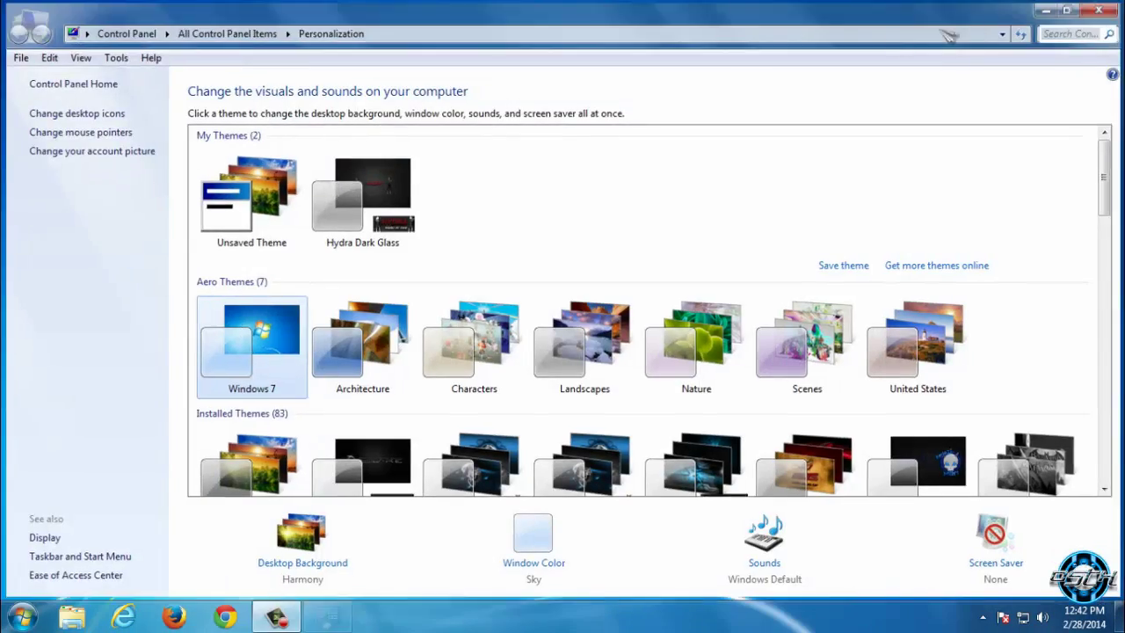
Step: Set User Account Control to Never notify through Control Panel > User Accounts and save
{"action": "left_click", "coordinate": [1099, 10]}
{"action": "left_click", "coordinate": [22, 617]}
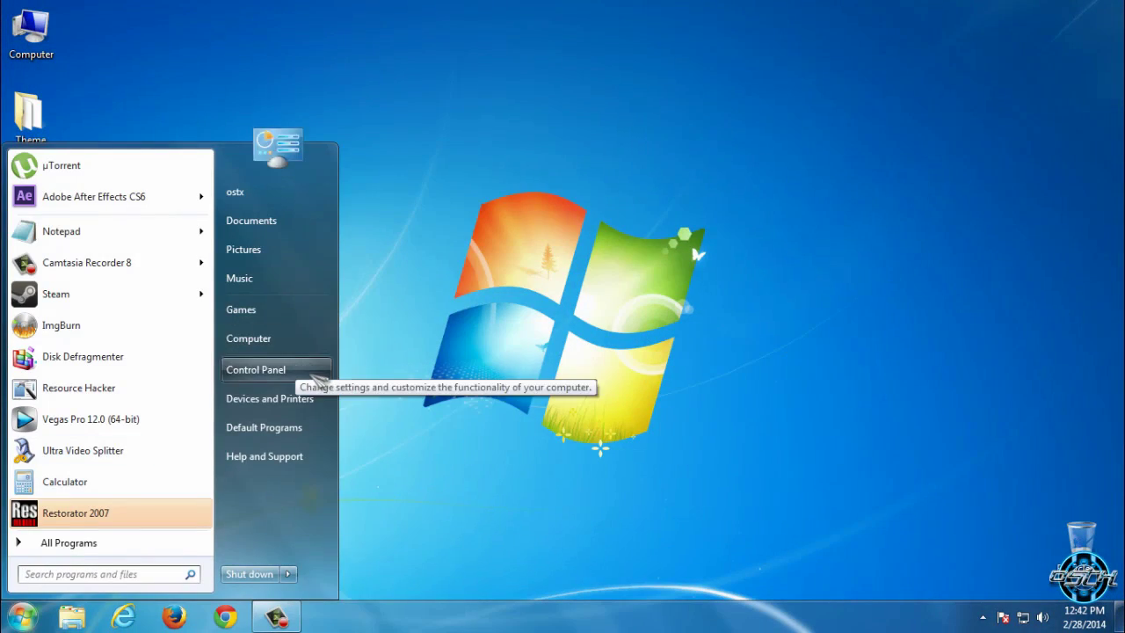
{"action": "left_click", "coordinate": [263, 369]}
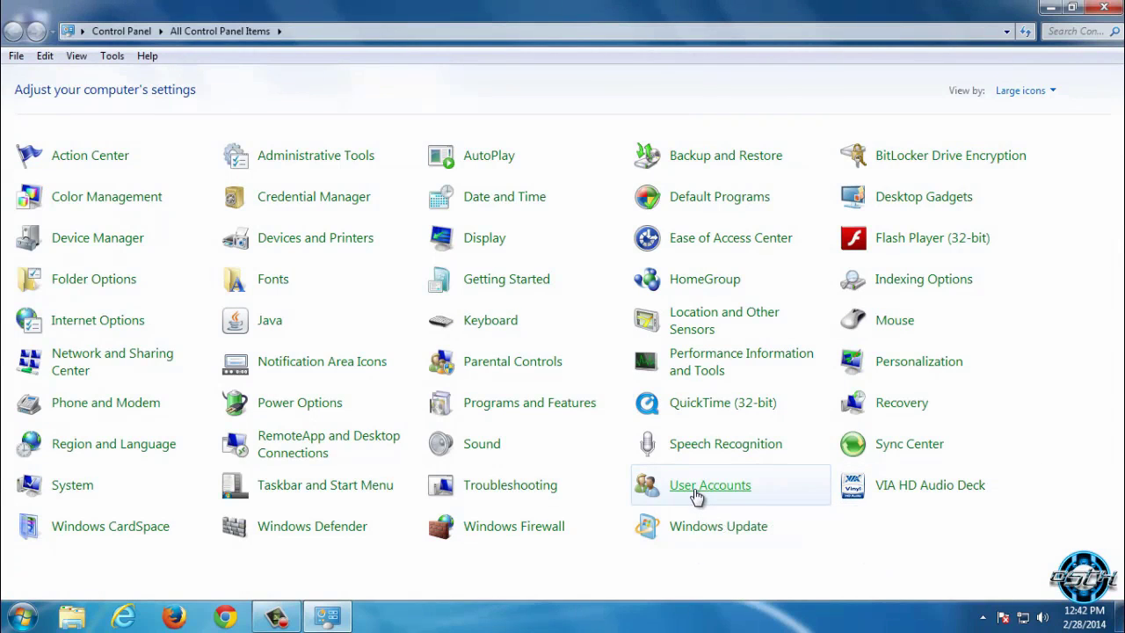
{"action": "left_click", "coordinate": [696, 494]}
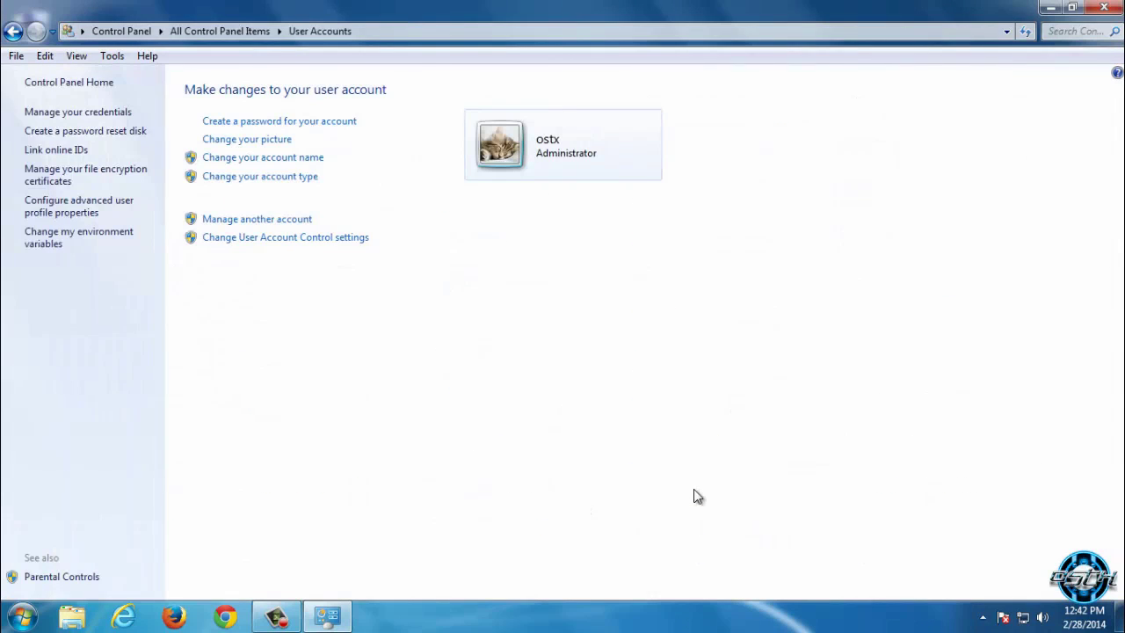
{"action": "left_click", "coordinate": [317, 239]}
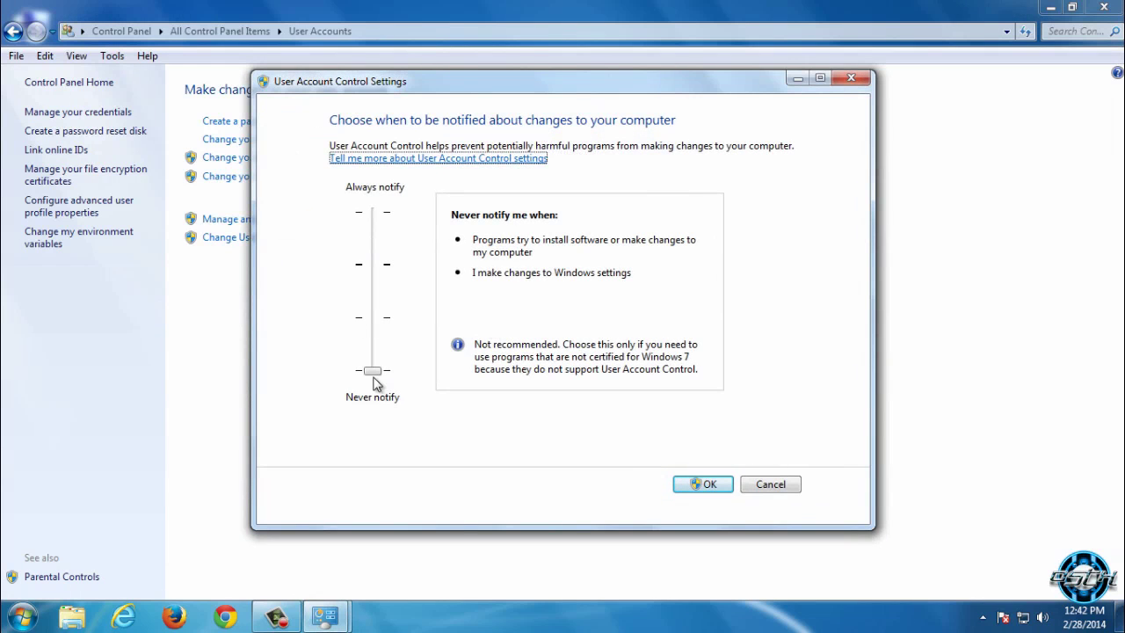
{"action": "mouse_move", "coordinate": [373, 373]}
{"action": "left_mouse_down"}
{"action": "mouse_move", "coordinate": [377, 270]}
{"action": "mouse_move", "coordinate": [373, 393]}
{"action": "left_mouse_up"}
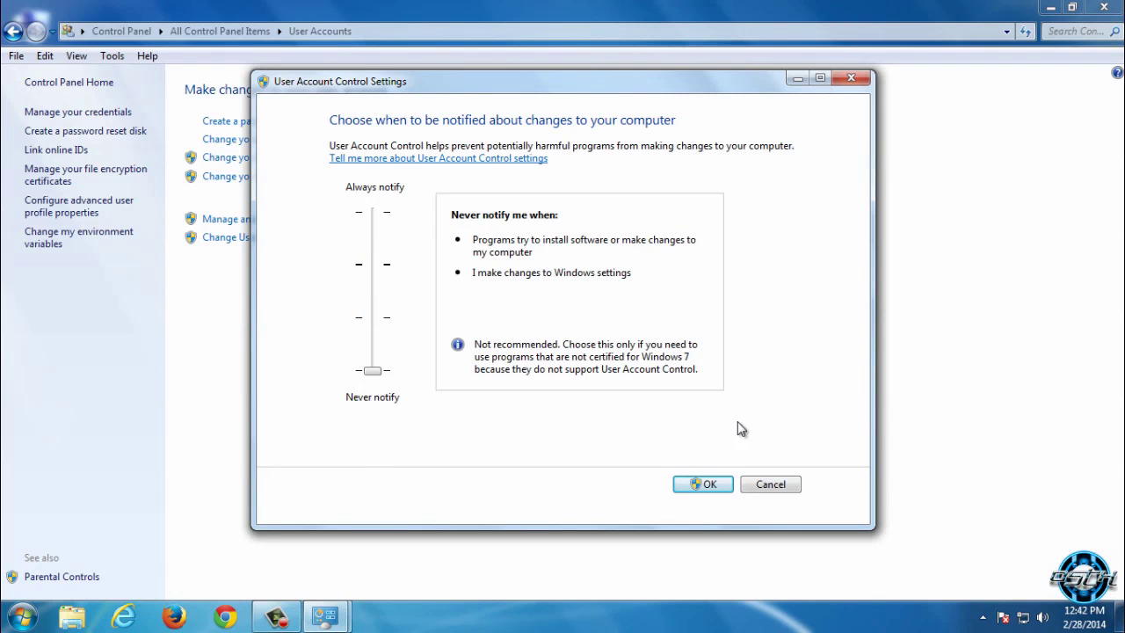
{"action": "left_click", "coordinate": [717, 484]}
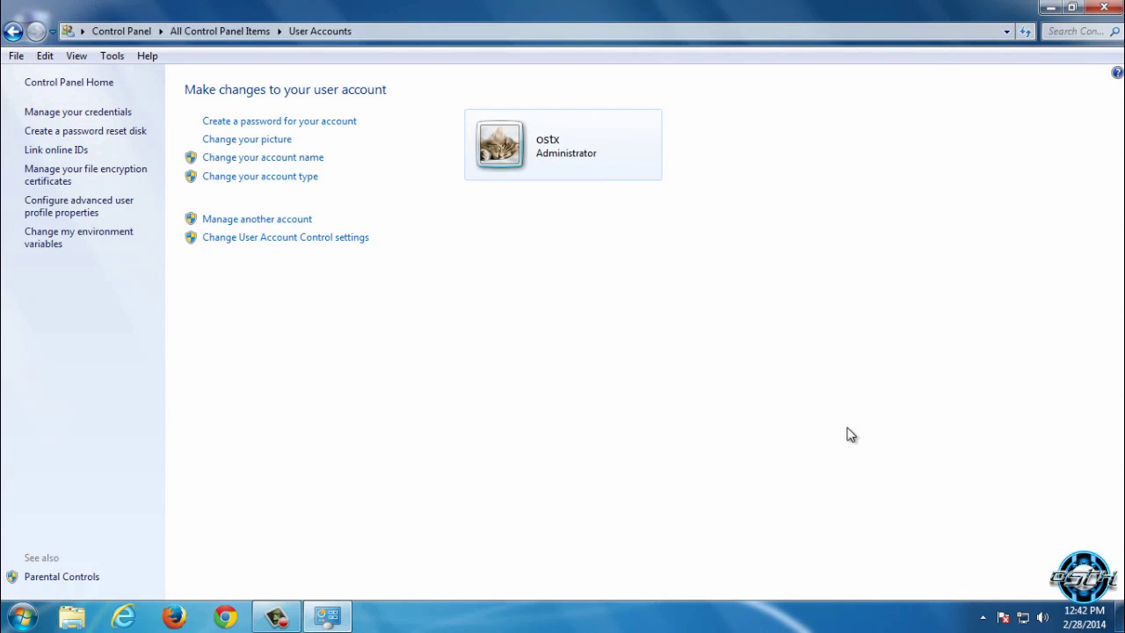
Step: Close Control Panel and refresh the desktop
{"action": "left_click", "coordinate": [1100, 9]}
{"action": "right_click", "coordinate": [429, 125]}
{"action": "left_click", "coordinate": [469, 195]}
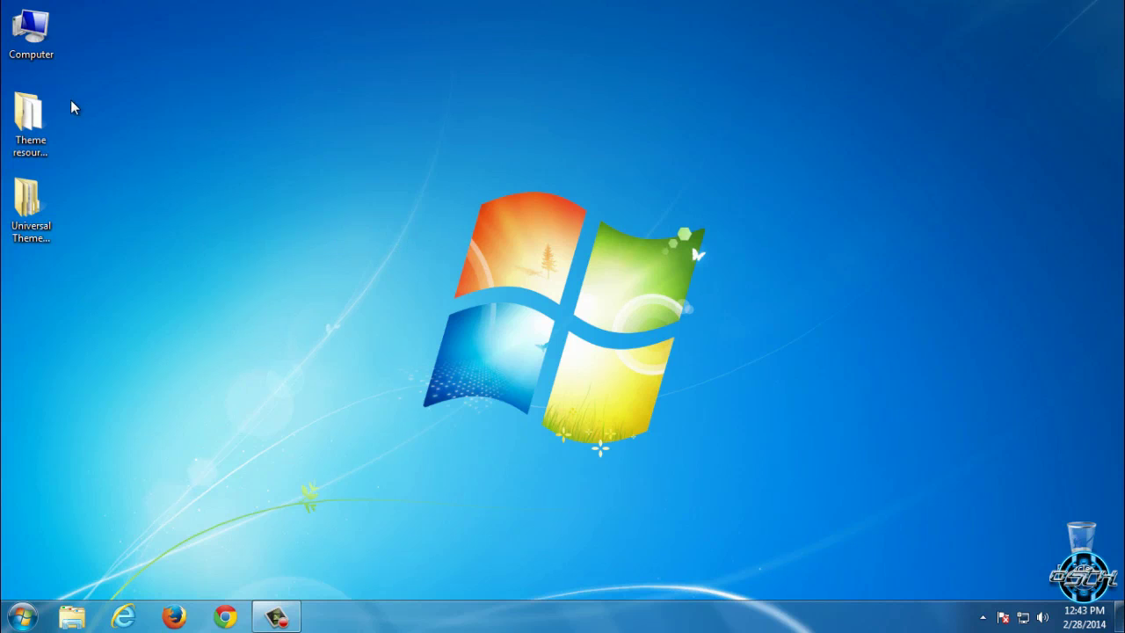
Step: Select the Theme resource changer and Universal Theme Patcher desktop folders in turn
{"action": "left_click", "coordinate": [42, 146]}
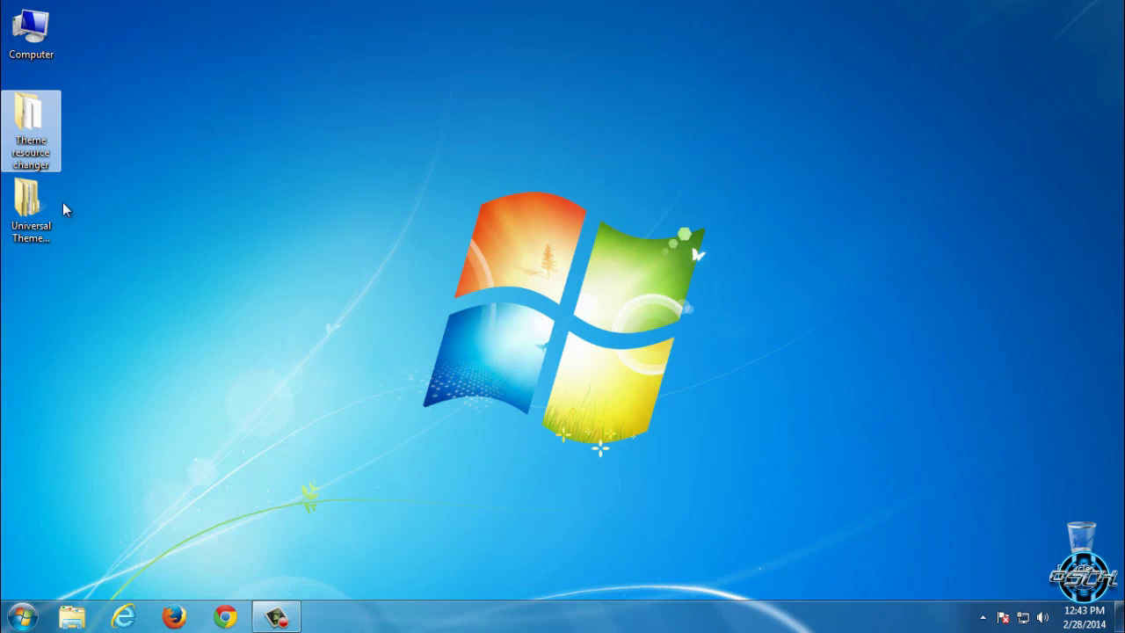
{"action": "left_click", "coordinate": [35, 207]}
{"action": "left_click", "coordinate": [42, 132]}
{"action": "left_click", "coordinate": [56, 215]}
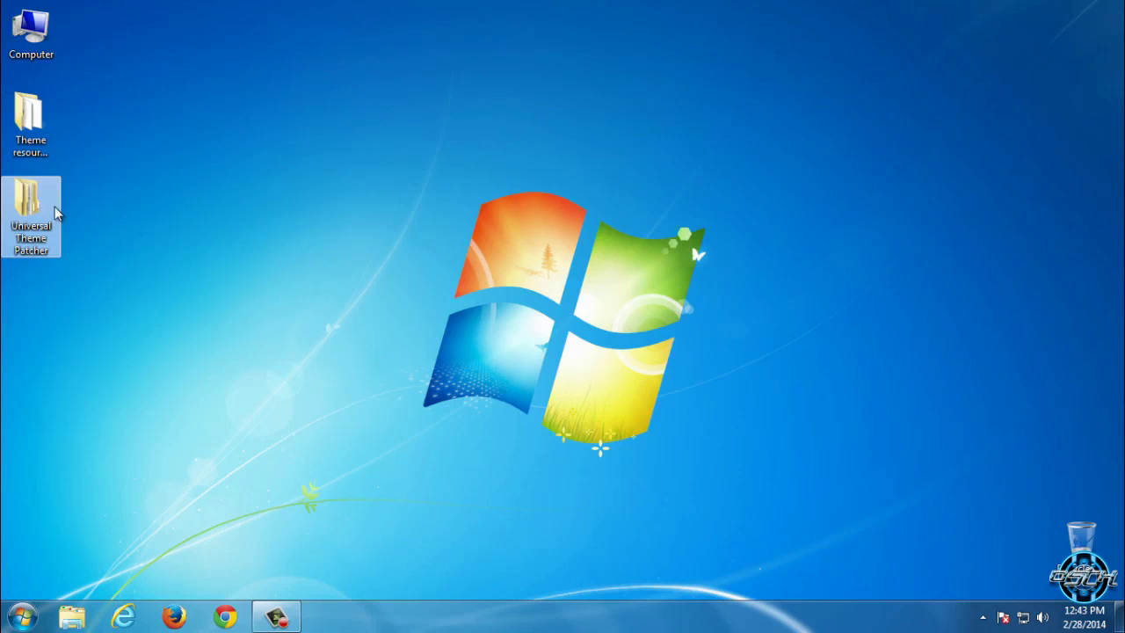
Step: Open the Theme resource changer folder and look over its X64 and X86 v10 installers
{"action": "double_click", "coordinate": [48, 141]}
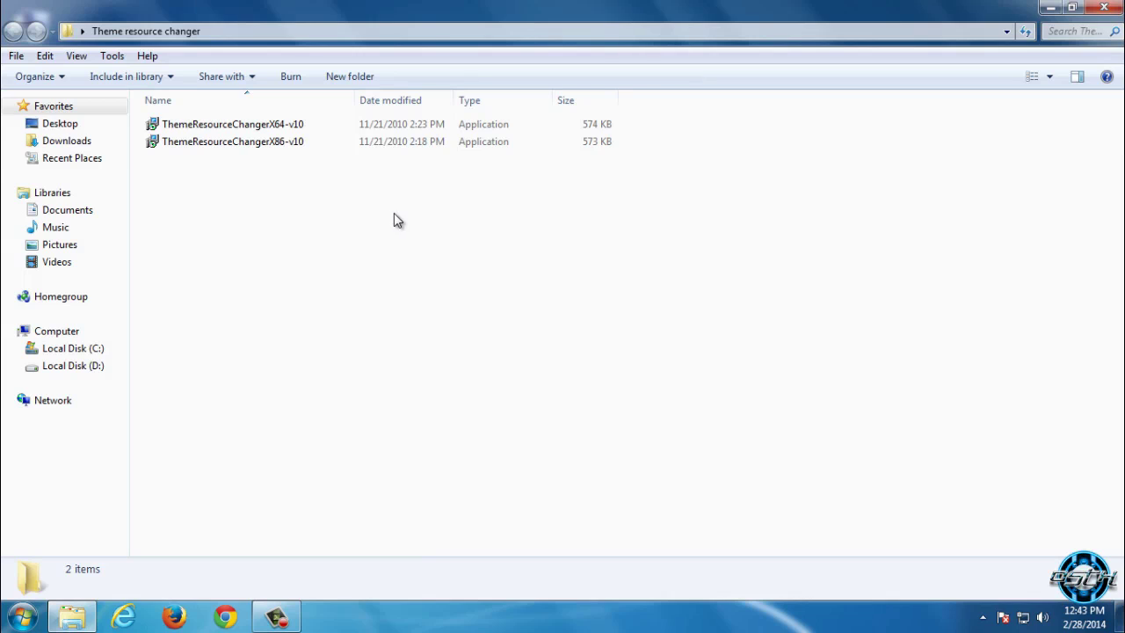
{"action": "left_click", "coordinate": [485, 127]}
{"action": "left_click_drag", "start_coordinate": [515, 173], "coordinate": [404, 182]}
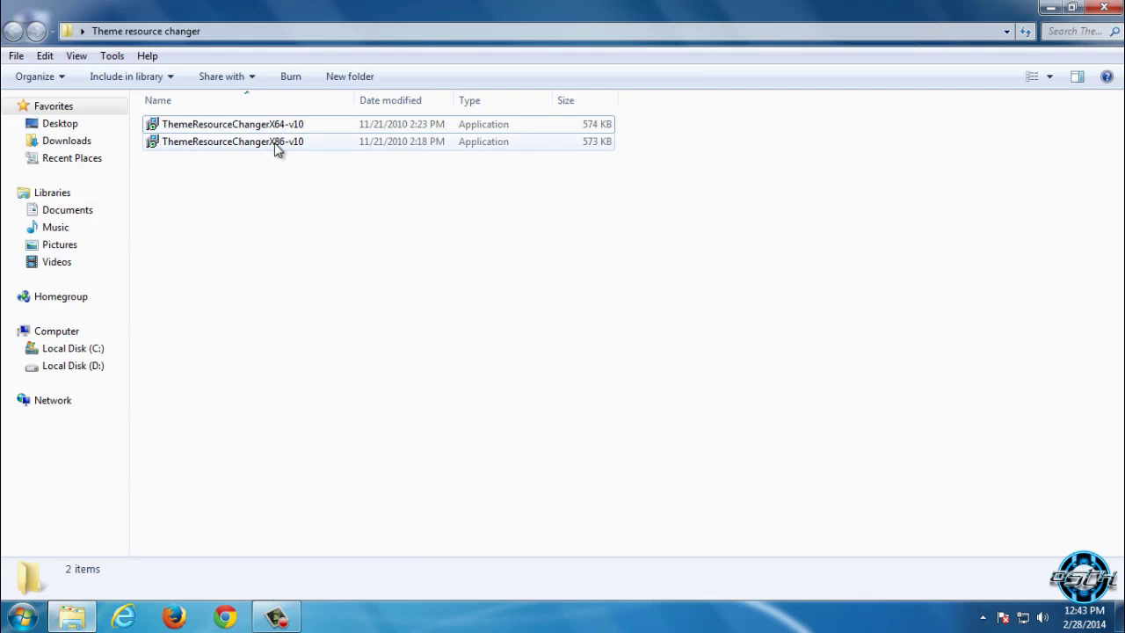
{"action": "mouse_move", "coordinate": [274, 144]}
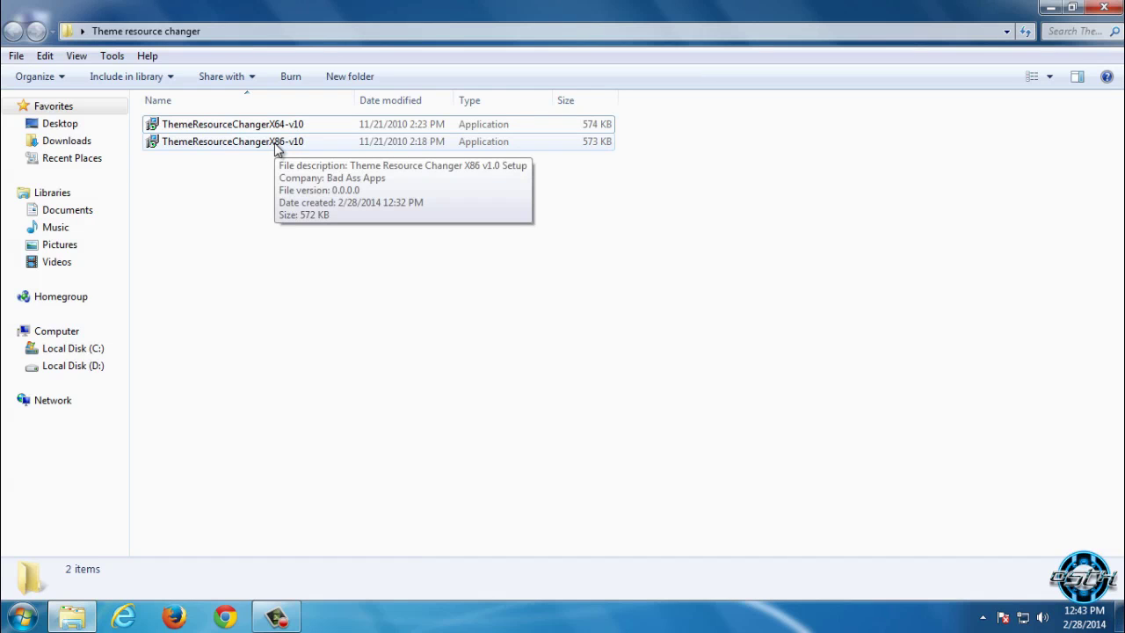
{"action": "left_click", "coordinate": [274, 145]}
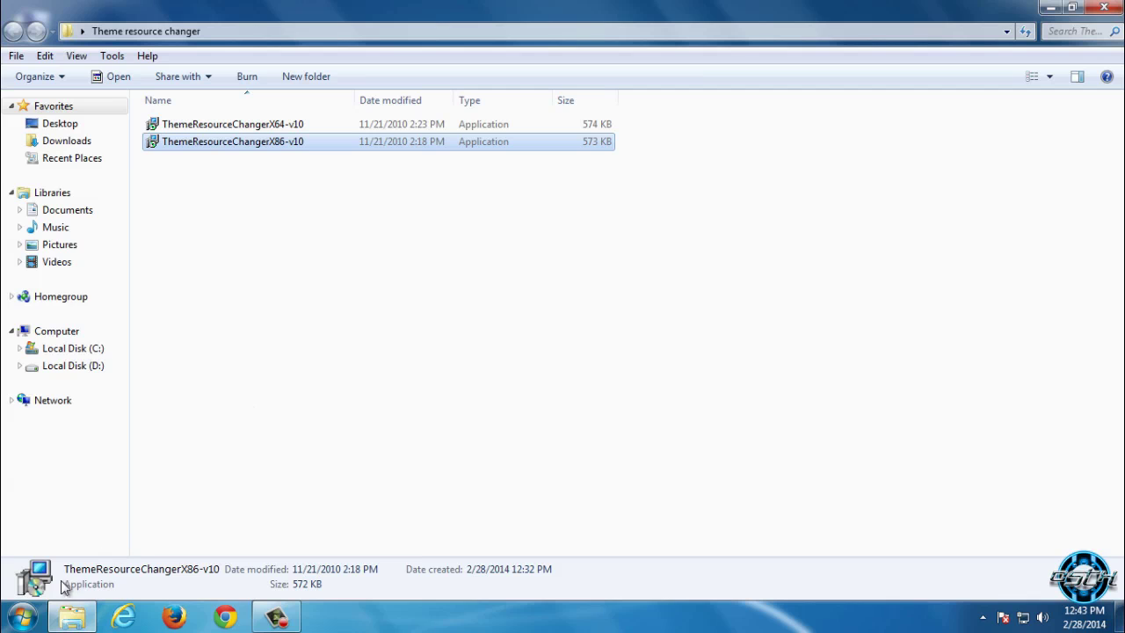
Step: Check whether the system is 32- or 64-bit via Computer's Properties, then close it
{"action": "left_click", "coordinate": [23, 617]}
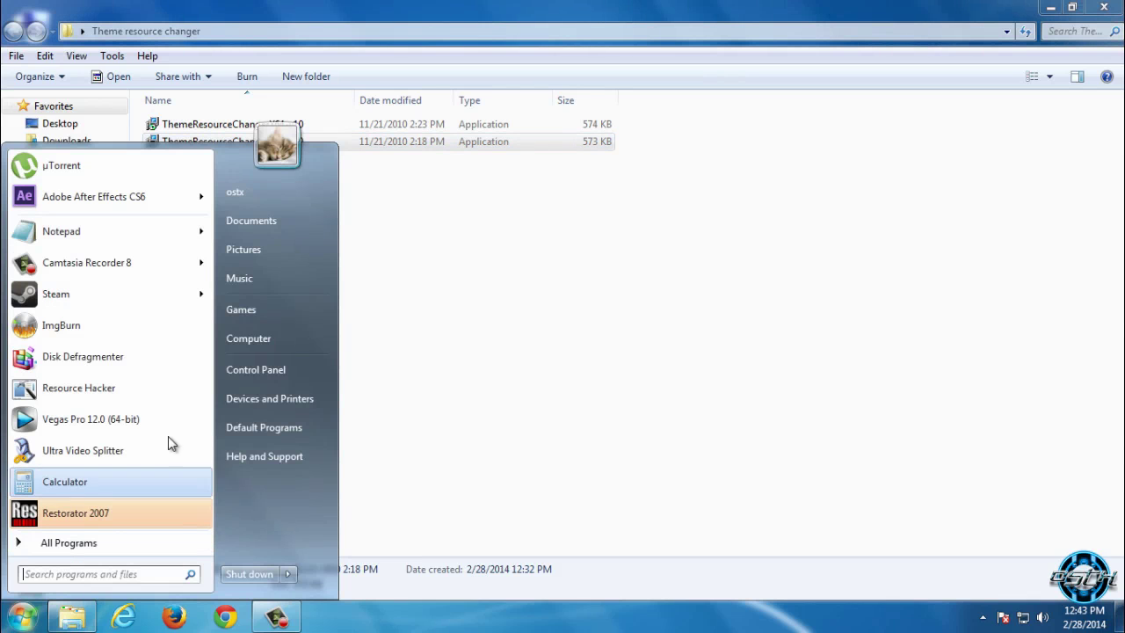
{"action": "right_click", "coordinate": [299, 340]}
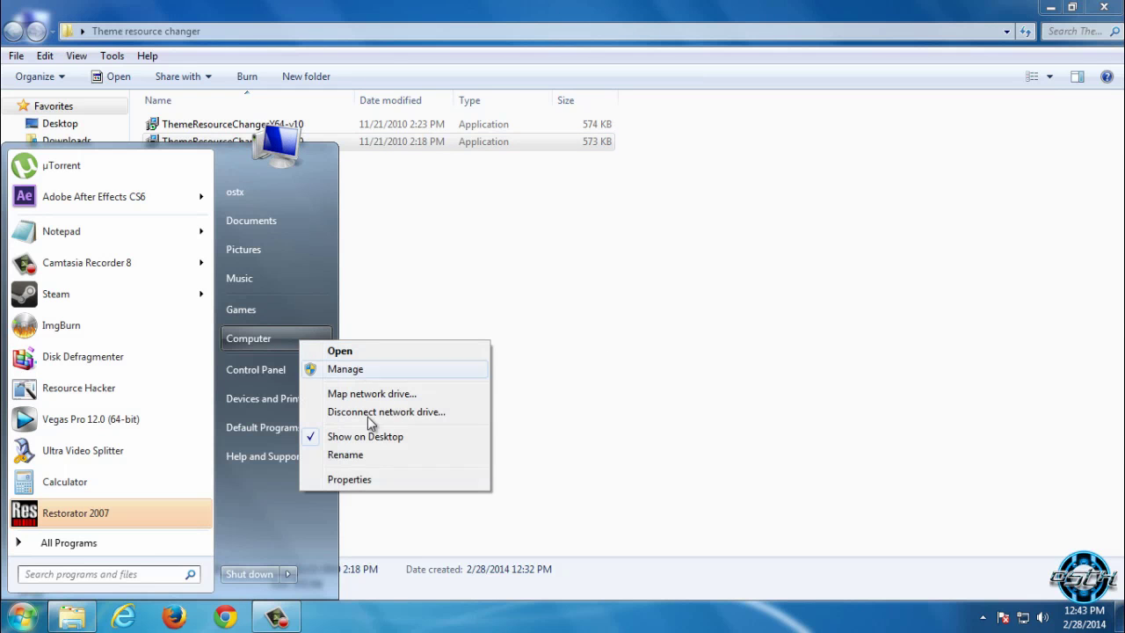
{"action": "left_click", "coordinate": [352, 479]}
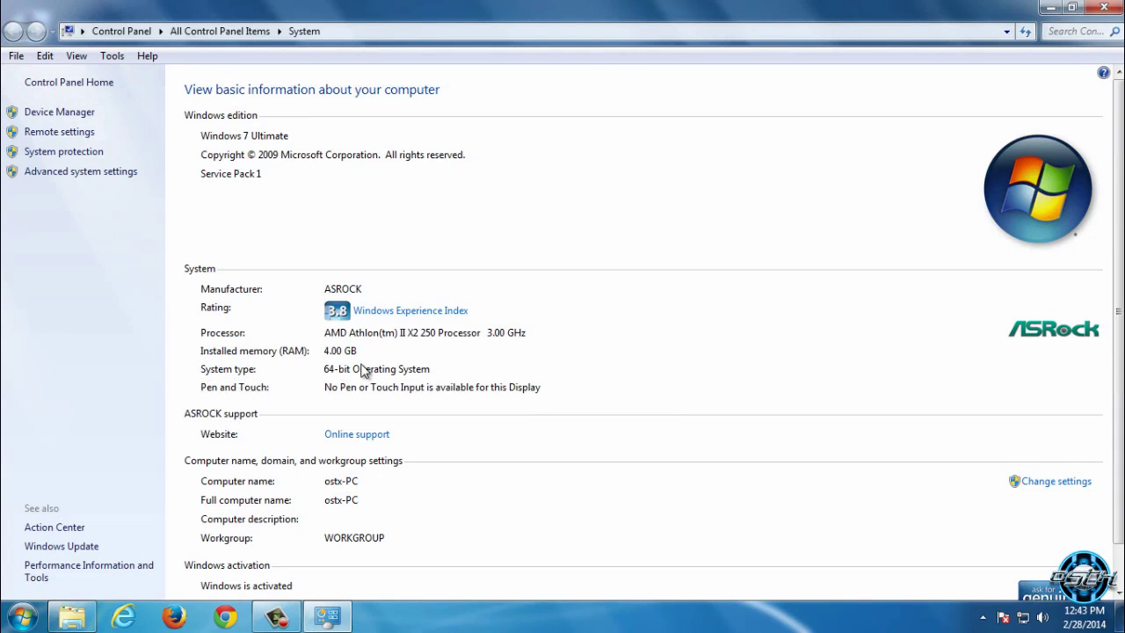
{"action": "left_click", "coordinate": [1110, 11]}
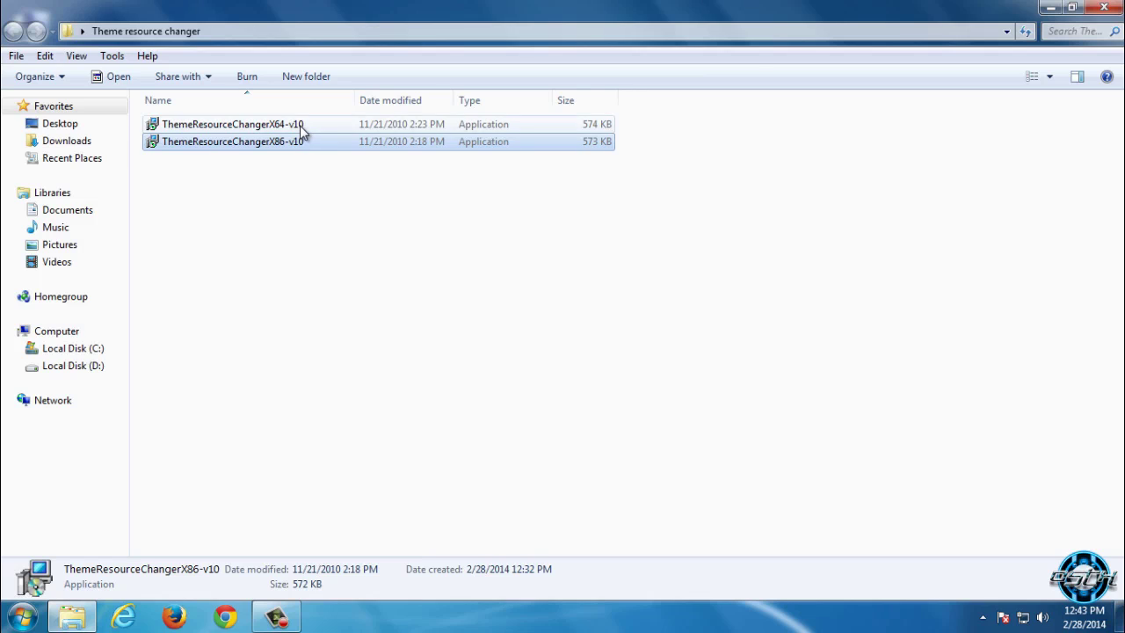
Step: Run ThemeResourceChangerX64-v10, dismiss the already-installed notice, and show the desktop
{"action": "left_click", "coordinate": [300, 126]}
{"action": "double_click", "coordinate": [301, 127]}
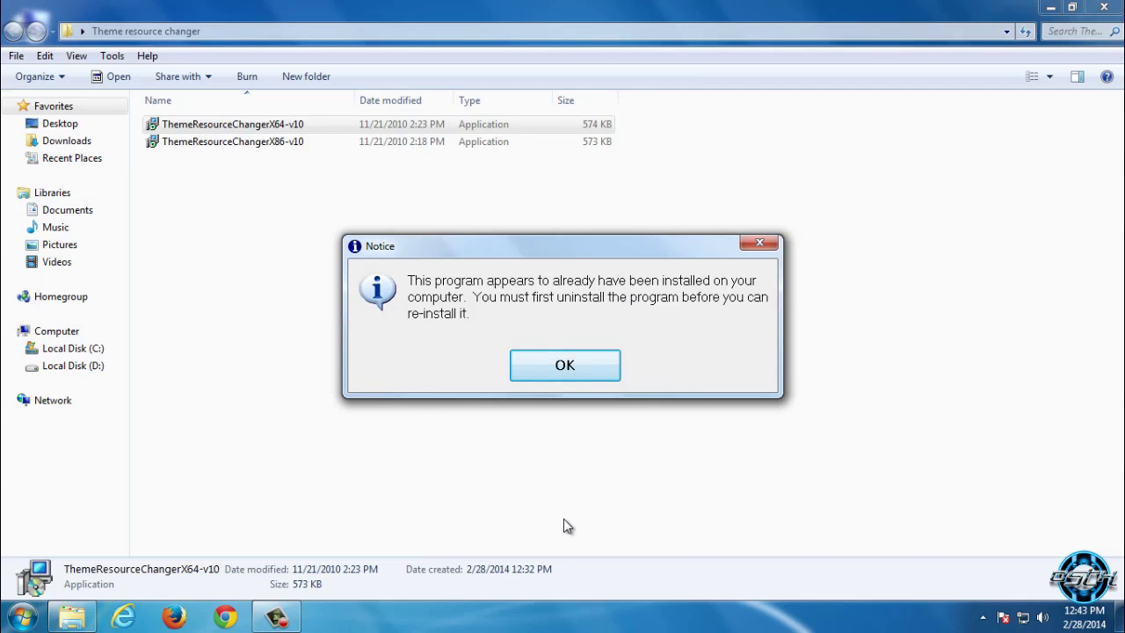
{"action": "left_click", "coordinate": [611, 372]}
{"action": "left_click_drag", "start_coordinate": [503, 225], "coordinate": [447, 178]}
{"action": "key", "text": "super+d"}
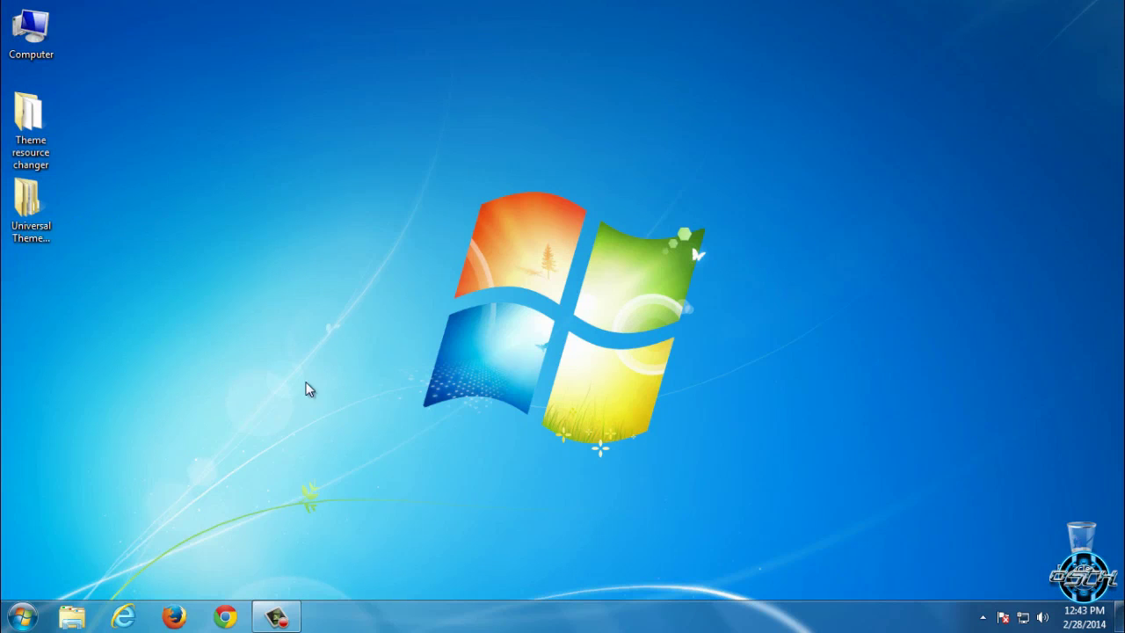
Step: Open the Universal Theme Patcher folder and its subfolder, comparing the x64 and x86 executables
{"action": "double_click", "coordinate": [31, 204]}
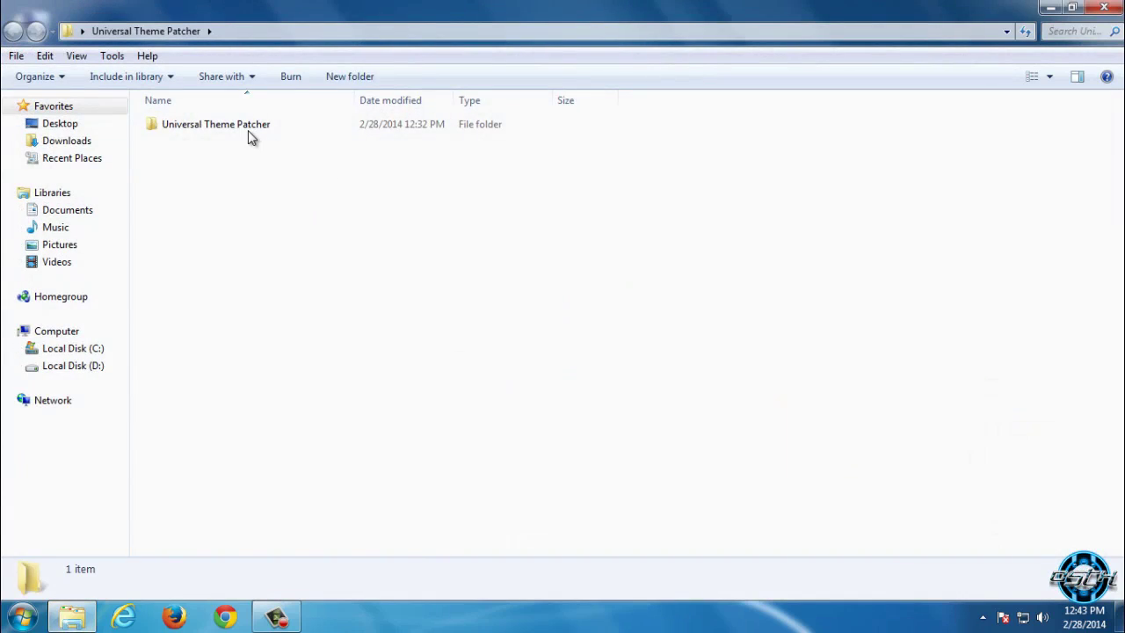
{"action": "double_click", "coordinate": [246, 129]}
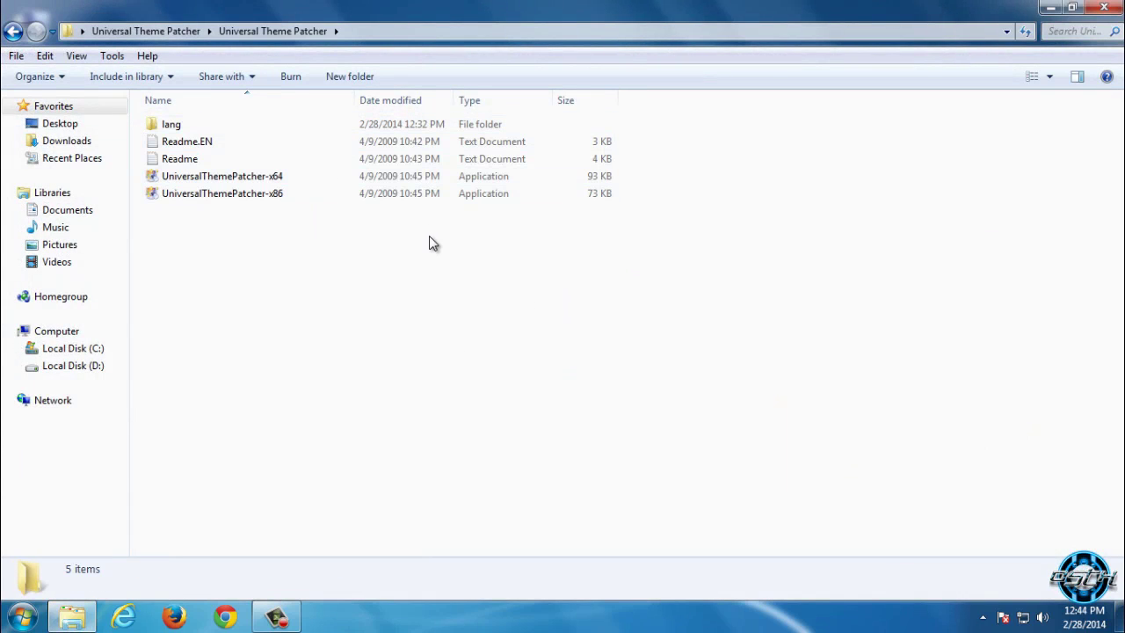
{"action": "left_click_drag", "start_coordinate": [426, 236], "coordinate": [310, 215]}
{"action": "left_click", "coordinate": [266, 178]}
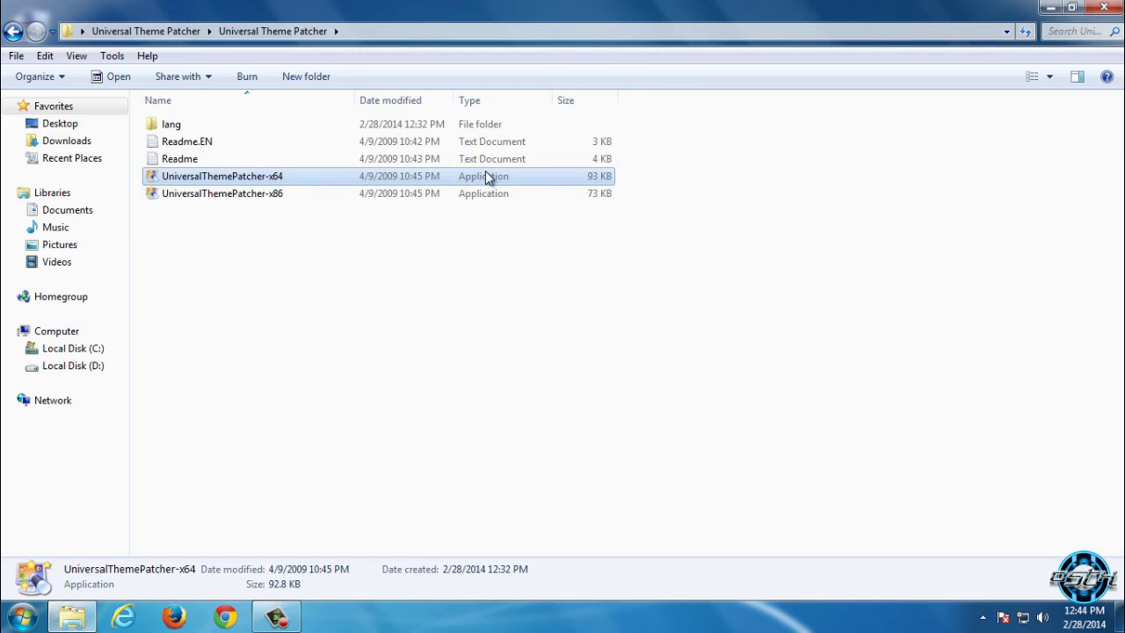
{"action": "left_click", "coordinate": [308, 193]}
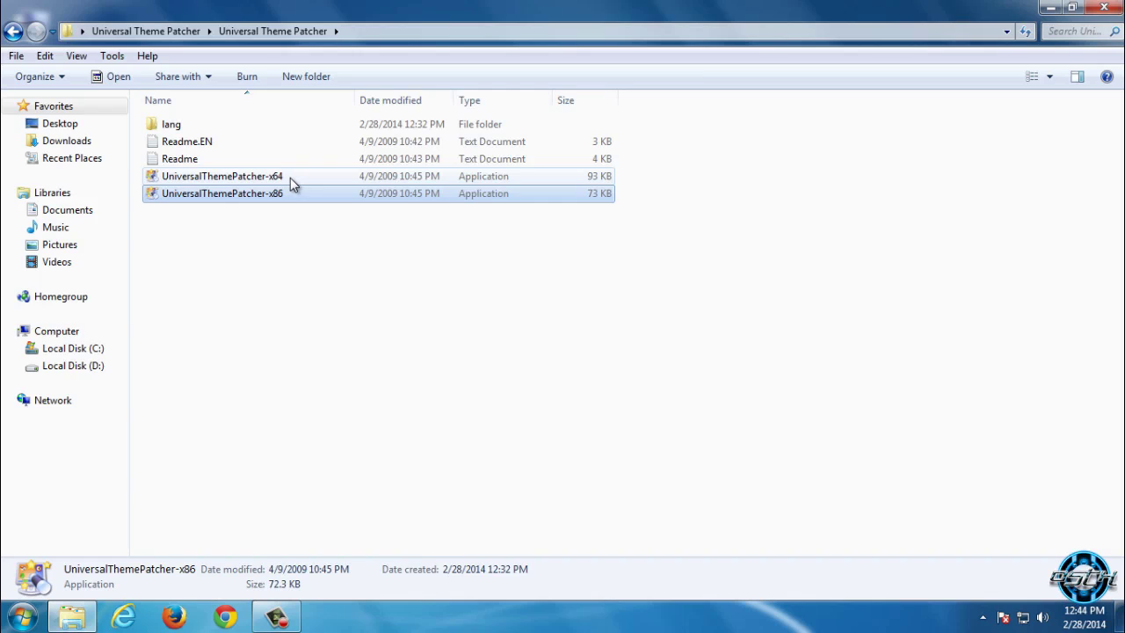
{"action": "left_click", "coordinate": [290, 178]}
{"action": "left_click", "coordinate": [302, 195]}
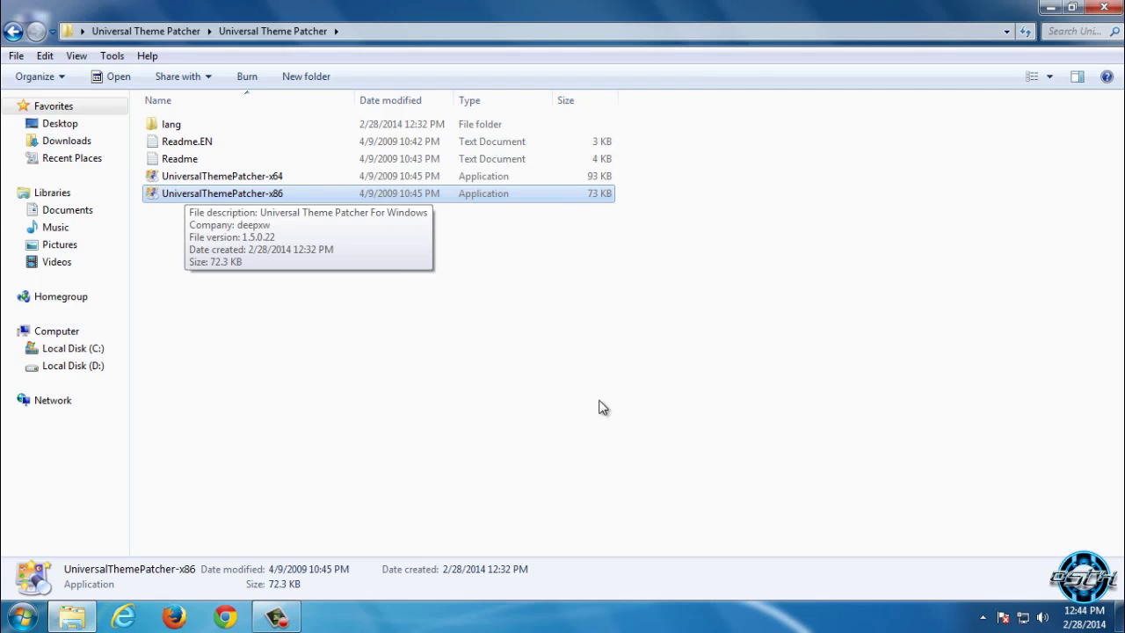
Step: Use the x64 patcher in English to patch themeservice.dll, themeui.dll and uxtheme.dll, declining restart
{"action": "double_click", "coordinate": [269, 180]}
{"action": "left_click", "coordinate": [548, 358]}
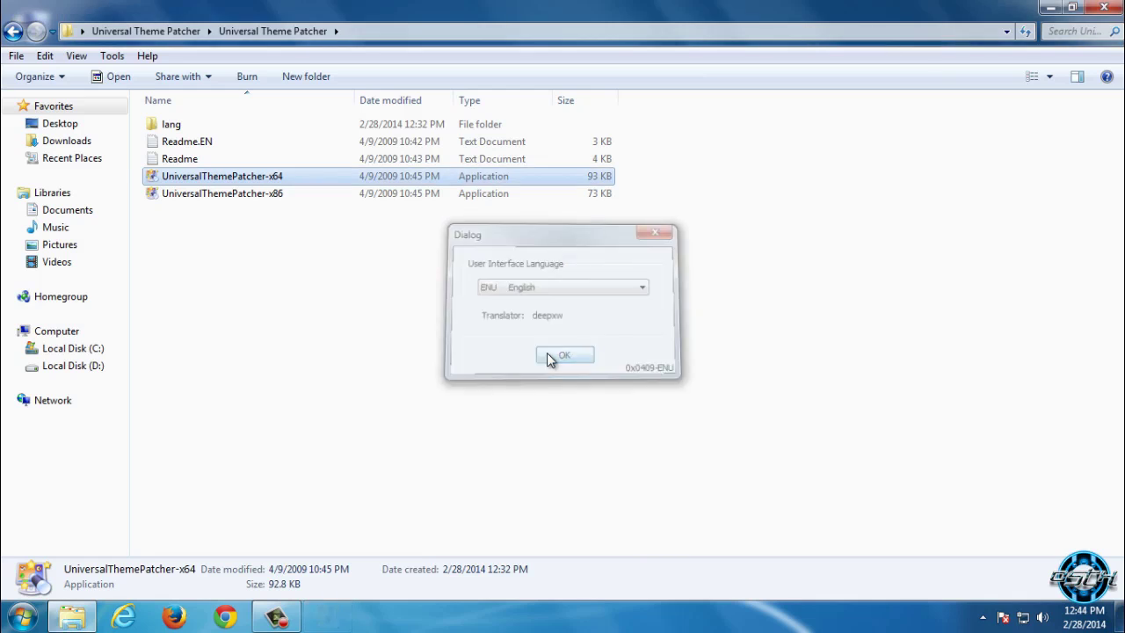
{"action": "left_click", "coordinate": [594, 381]}
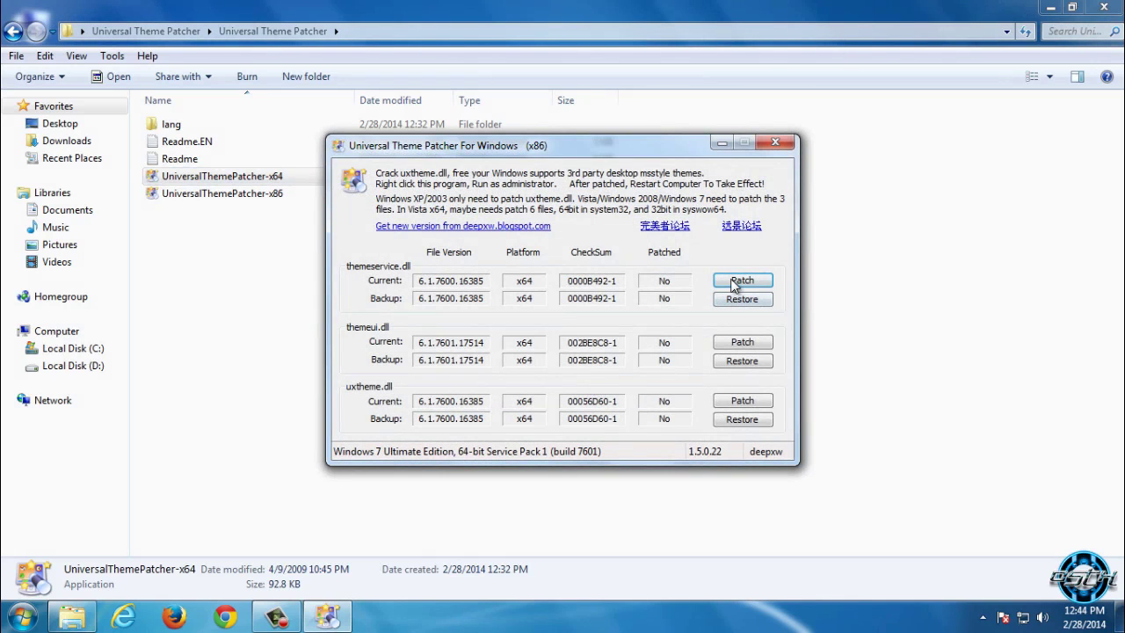
{"action": "left_click", "coordinate": [742, 280]}
{"action": "left_click", "coordinate": [598, 343]}
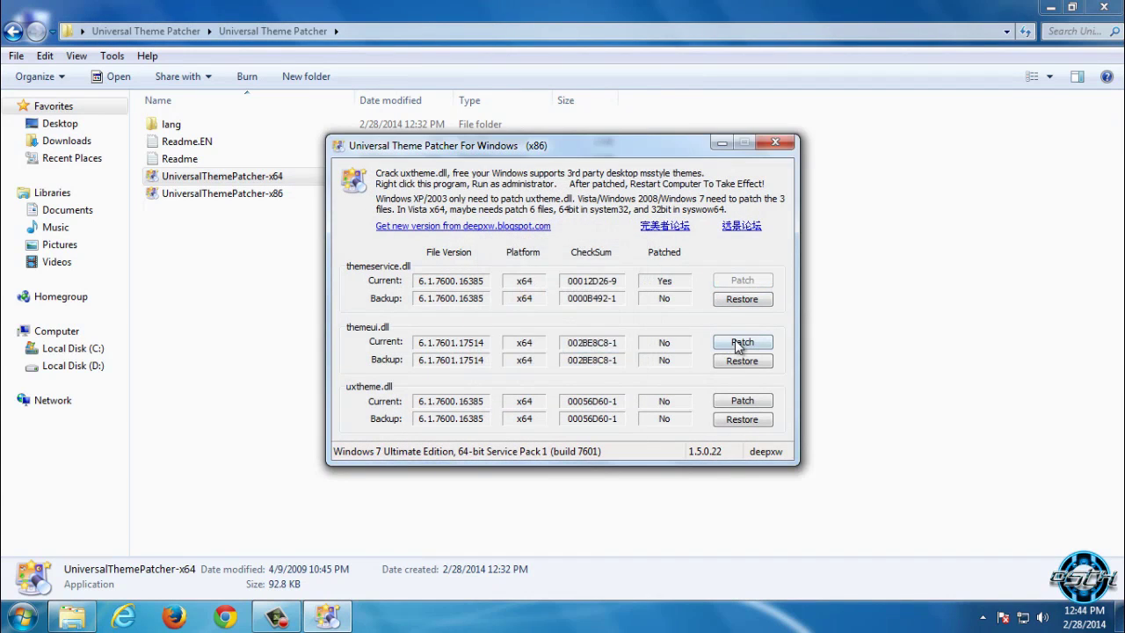
{"action": "left_click", "coordinate": [742, 342]}
{"action": "left_click", "coordinate": [598, 343]}
{"action": "left_click", "coordinate": [742, 401]}
{"action": "left_click", "coordinate": [598, 343]}
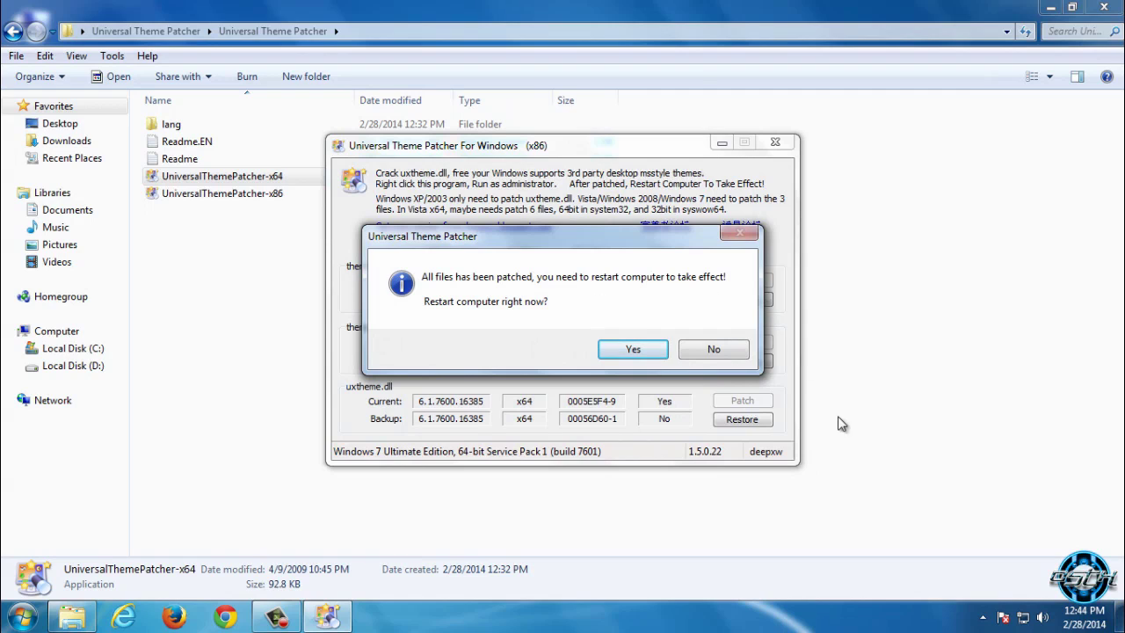
{"action": "left_click", "coordinate": [712, 349]}
{"action": "left_click", "coordinate": [775, 141]}
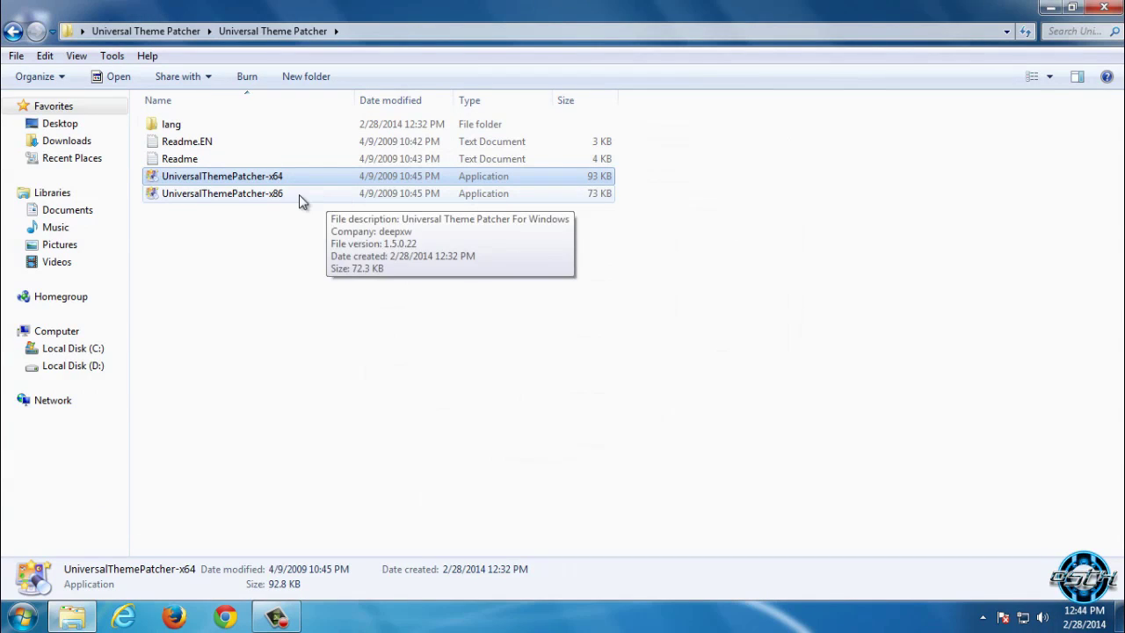
Step: Use the x86 patcher to patch the 32-bit themeui.dll and uxtheme.dll, then close it
{"action": "double_click", "coordinate": [295, 194]}
{"action": "left_click", "coordinate": [553, 356]}
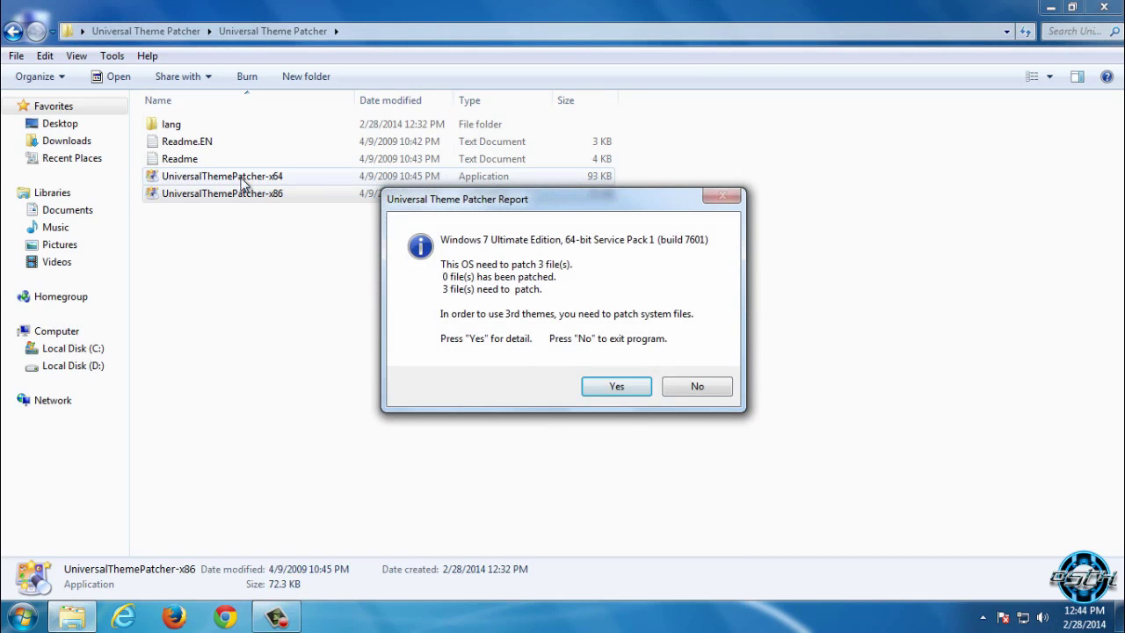
{"action": "left_click", "coordinate": [617, 386]}
{"action": "left_click", "coordinate": [732, 343]}
{"action": "left_click", "coordinate": [598, 346]}
{"action": "left_click", "coordinate": [743, 402]}
{"action": "left_click", "coordinate": [598, 345]}
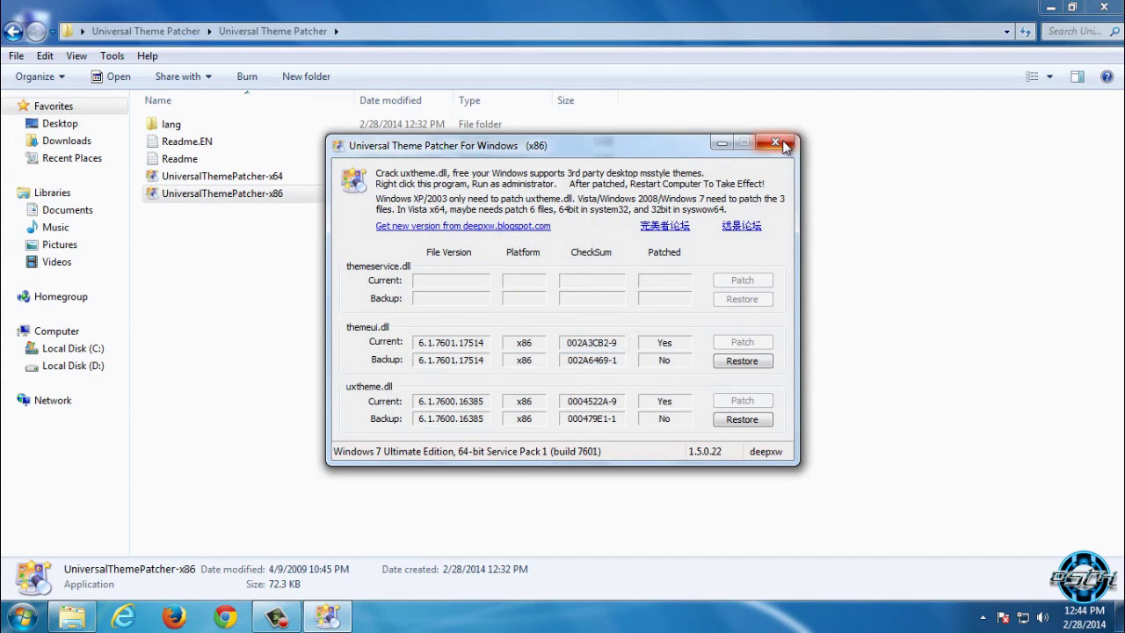
{"action": "left_click", "coordinate": [776, 142]}
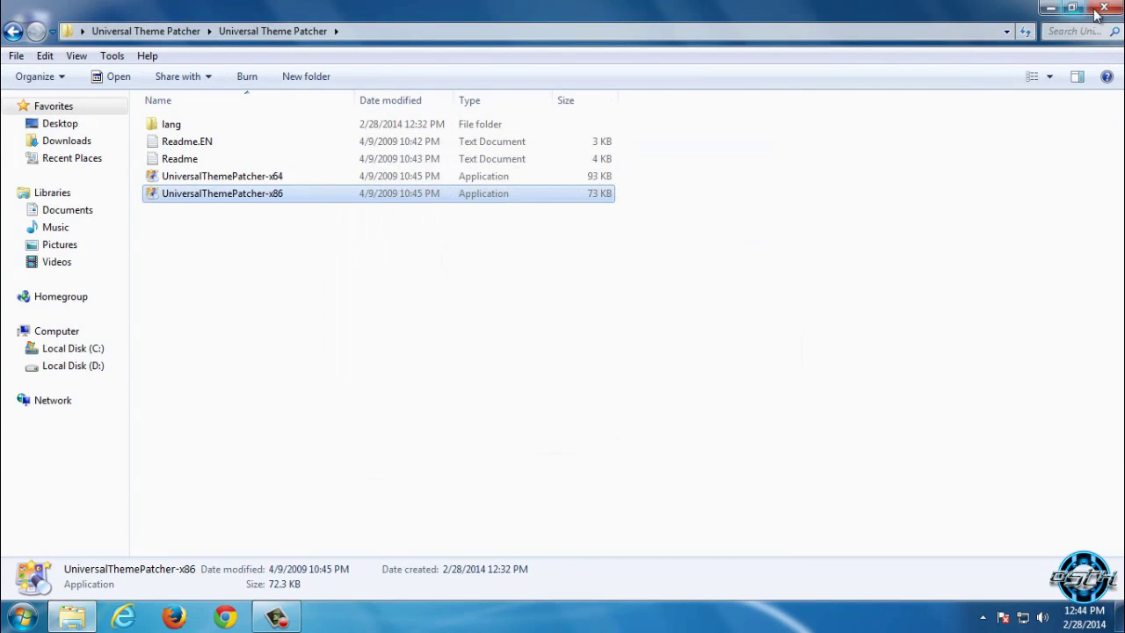
Step: Close the folder window and apply the 7even 4our 8ight theme from Personalization
{"action": "key", "text": "alt+F4"}
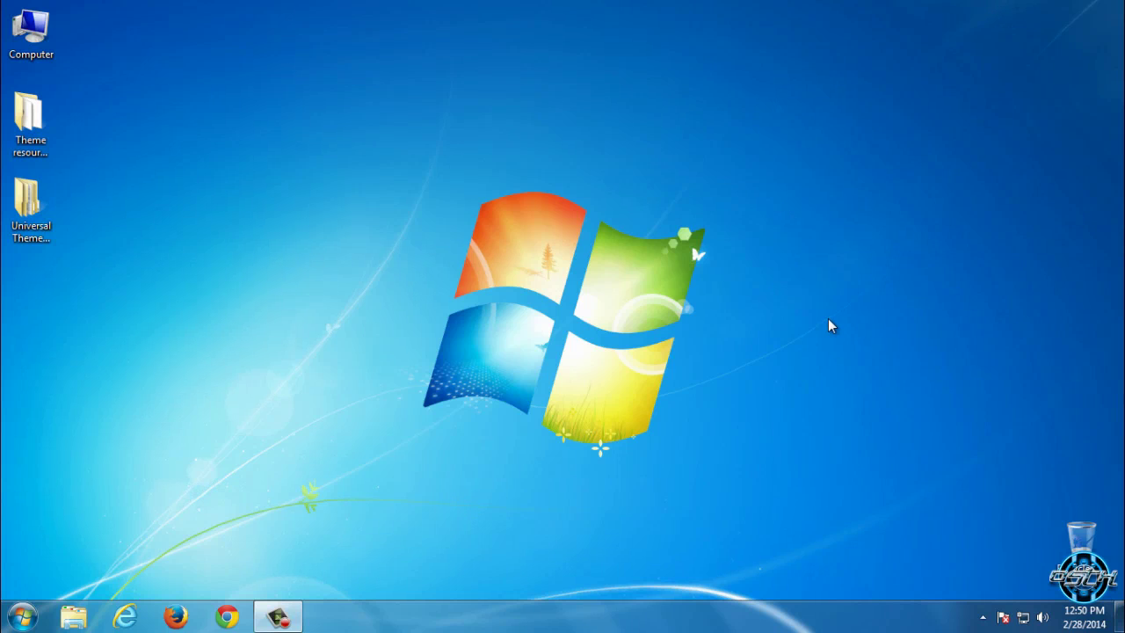
{"action": "right_click", "coordinate": [519, 160]}
{"action": "left_click", "coordinate": [574, 359]}
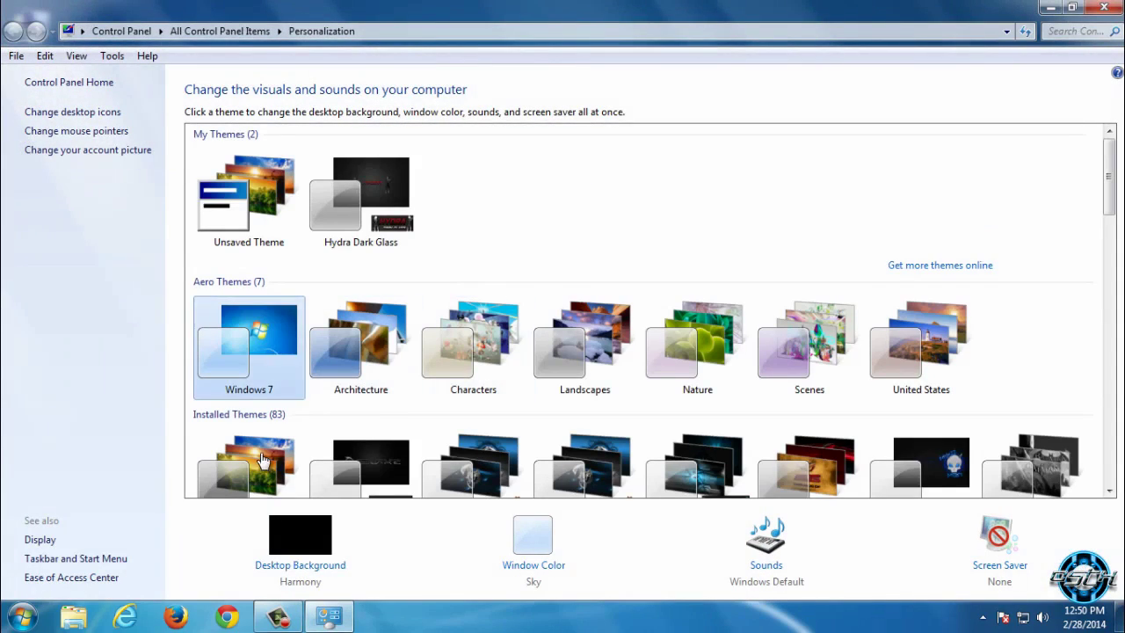
{"action": "scroll", "coordinate": [251, 422], "scroll_direction": "down", "scroll_amount": 1}
{"action": "left_click", "coordinate": [253, 466]}
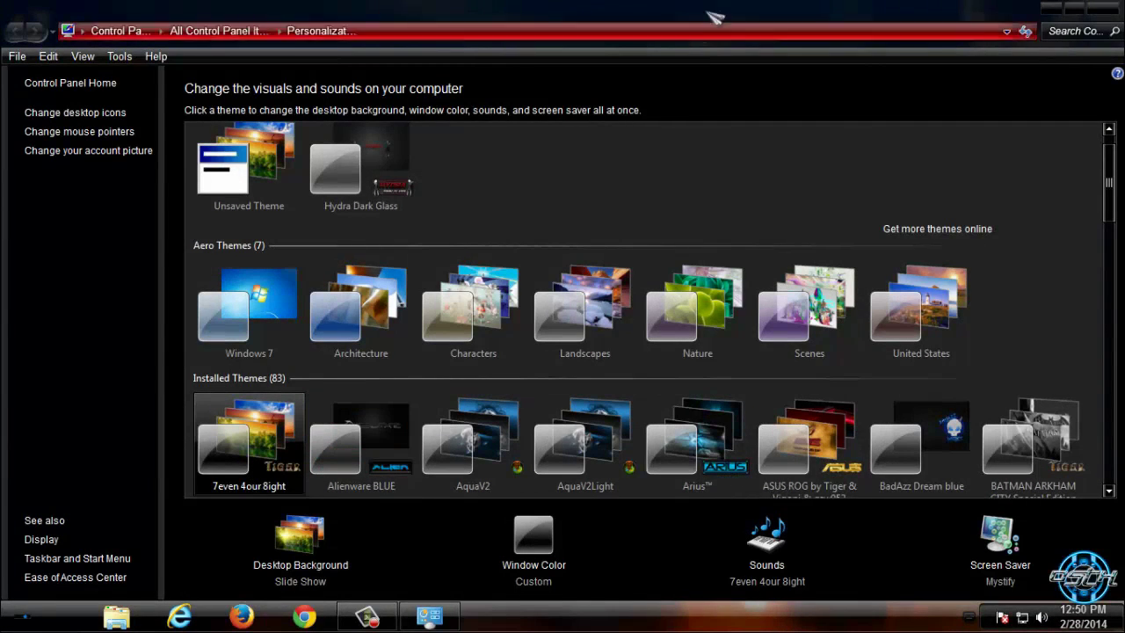
Step: Restore, center and maximize the now-dark Personalization window, then close it
{"action": "double_click", "coordinate": [695, 44]}
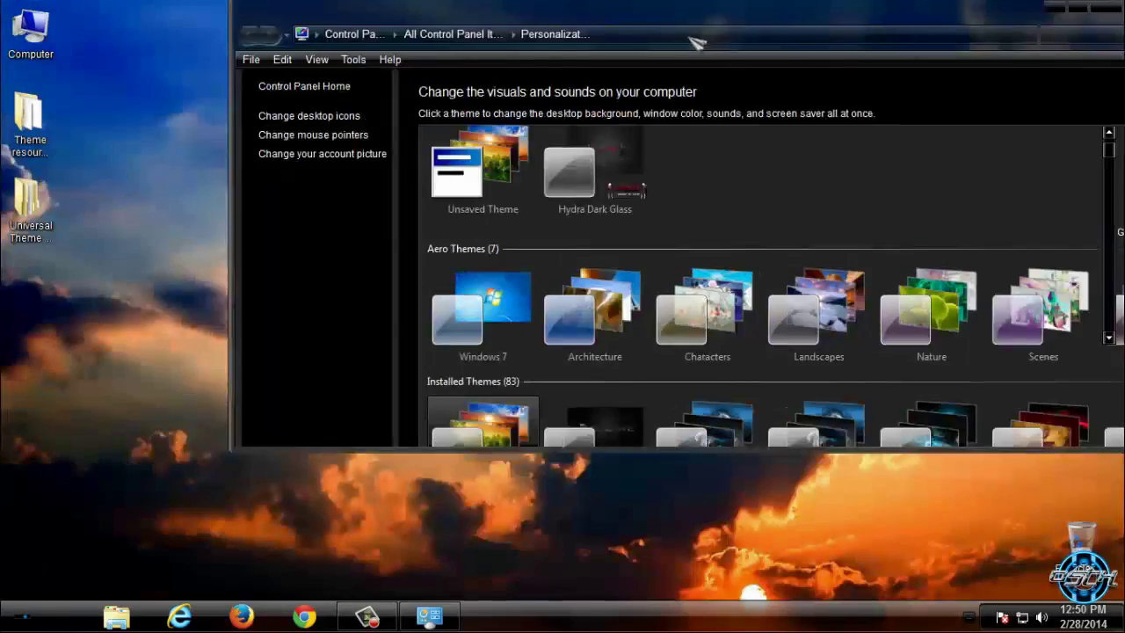
{"action": "left_click_drag", "start_coordinate": [695, 44], "coordinate": [584, 97]}
{"action": "left_click", "coordinate": [968, 63]}
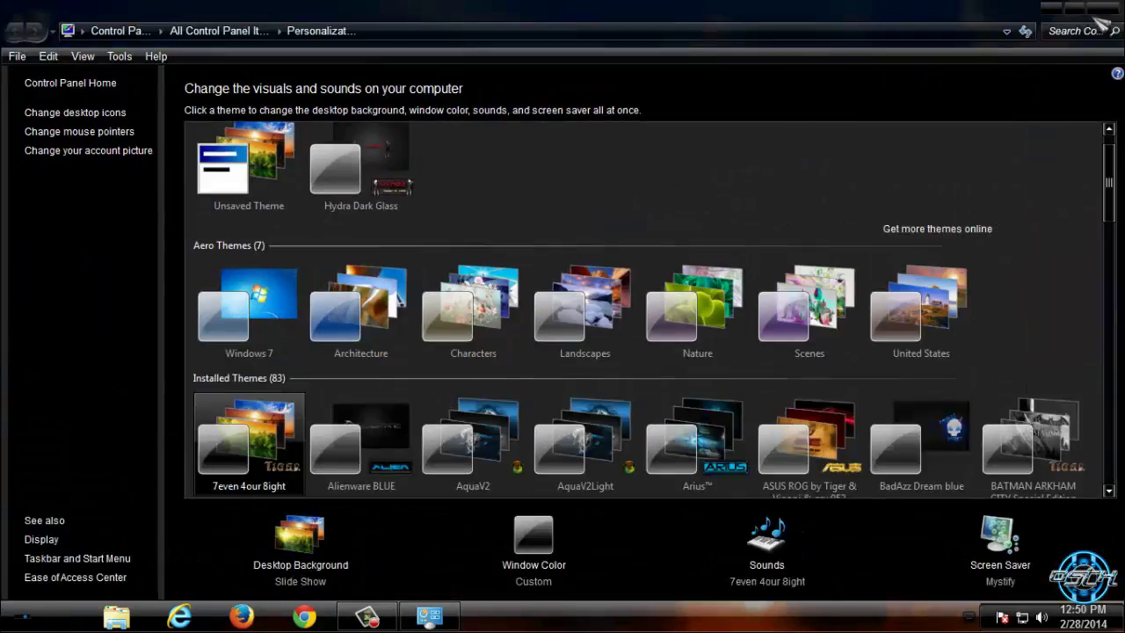
{"action": "left_click", "coordinate": [1104, 11]}
{"action": "left_click", "coordinate": [14, 619]}
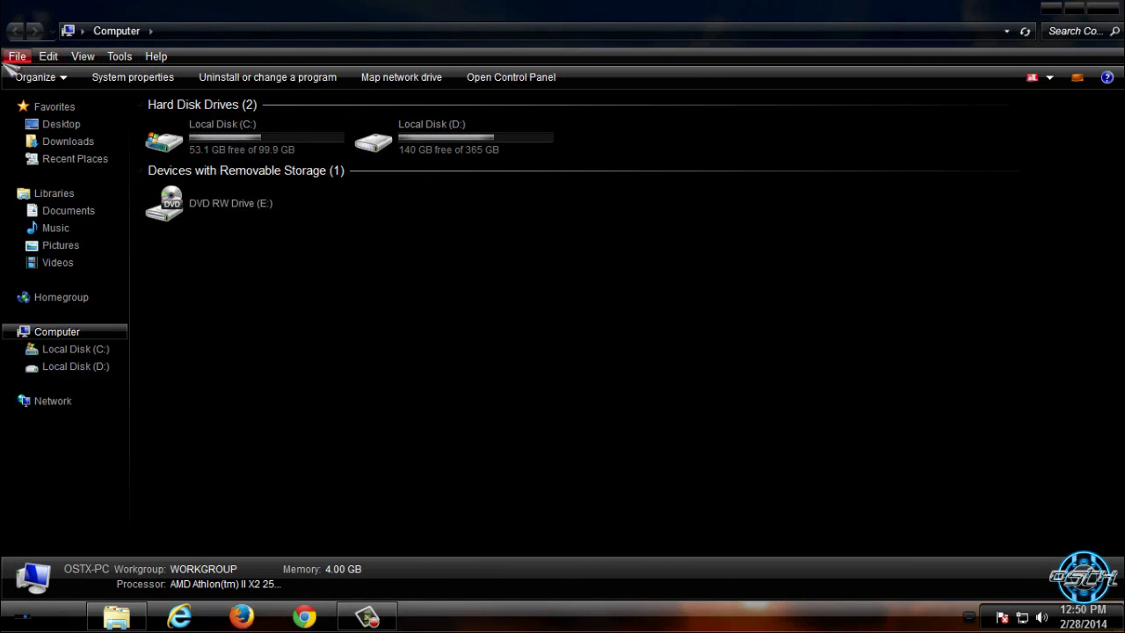
Step: Move and maximize the dark Computer window, close it, and refresh the desktop
{"action": "left_click_drag", "start_coordinate": [322, 10], "coordinate": [446, 64]}
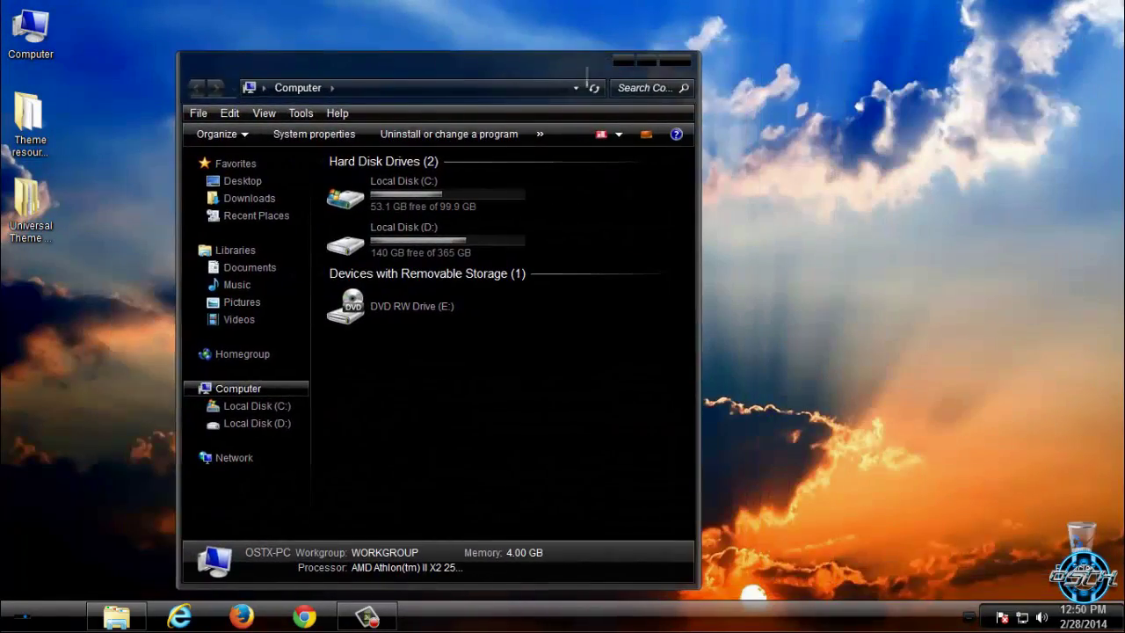
{"action": "left_click", "coordinate": [648, 63]}
{"action": "left_click", "coordinate": [1113, 12]}
{"action": "right_click", "coordinate": [651, 165]}
{"action": "left_click", "coordinate": [688, 228]}
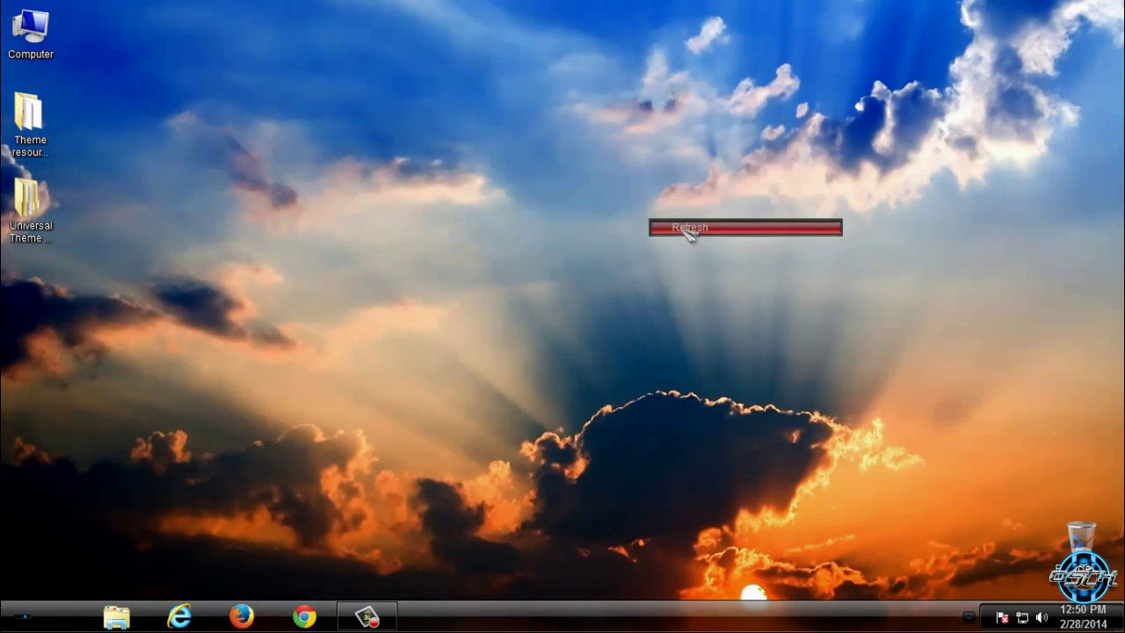